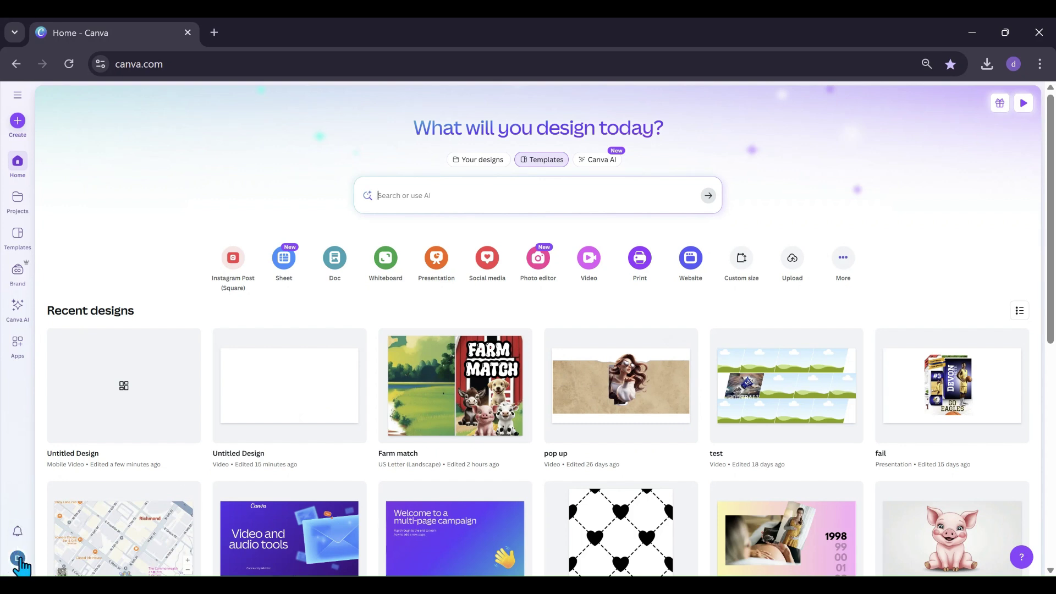
Turn on Captions in Canva's Accessibility settings, then go back to the home page.
left_click(19, 560)
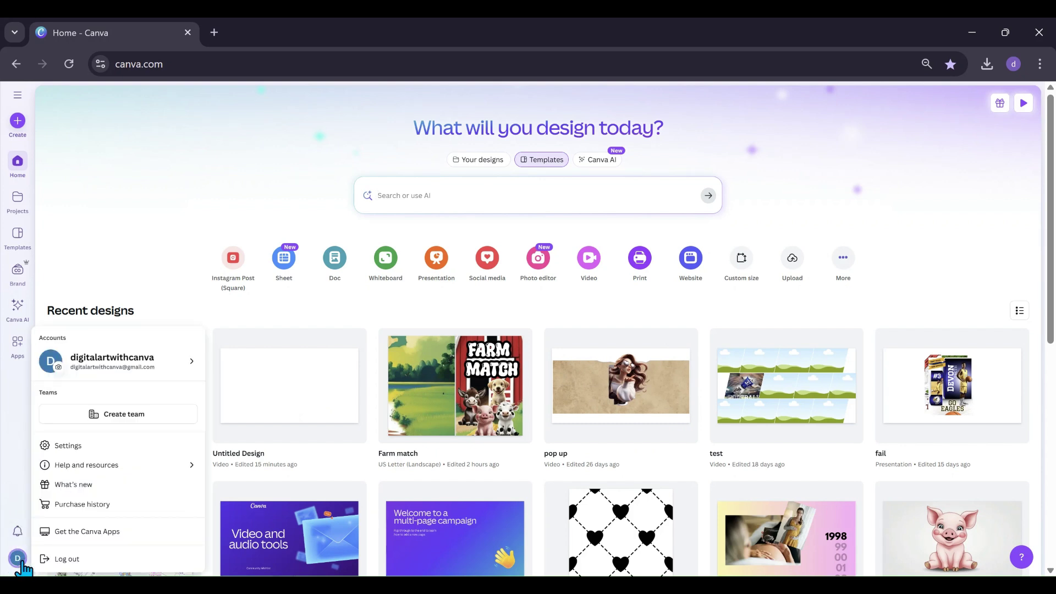
left_click(58, 447)
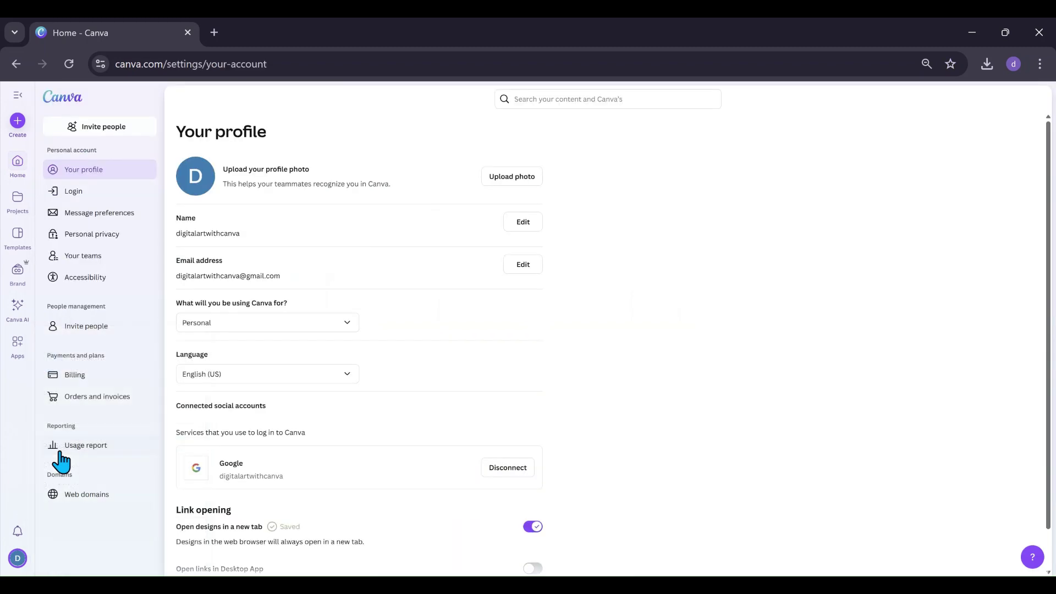
left_click(75, 284)
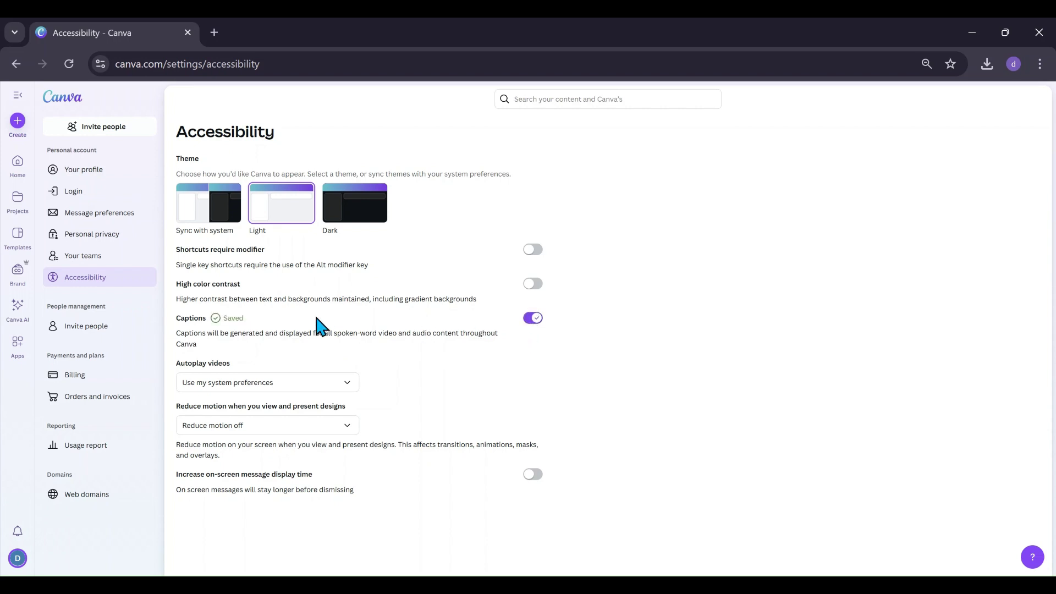
left_click(52, 104)
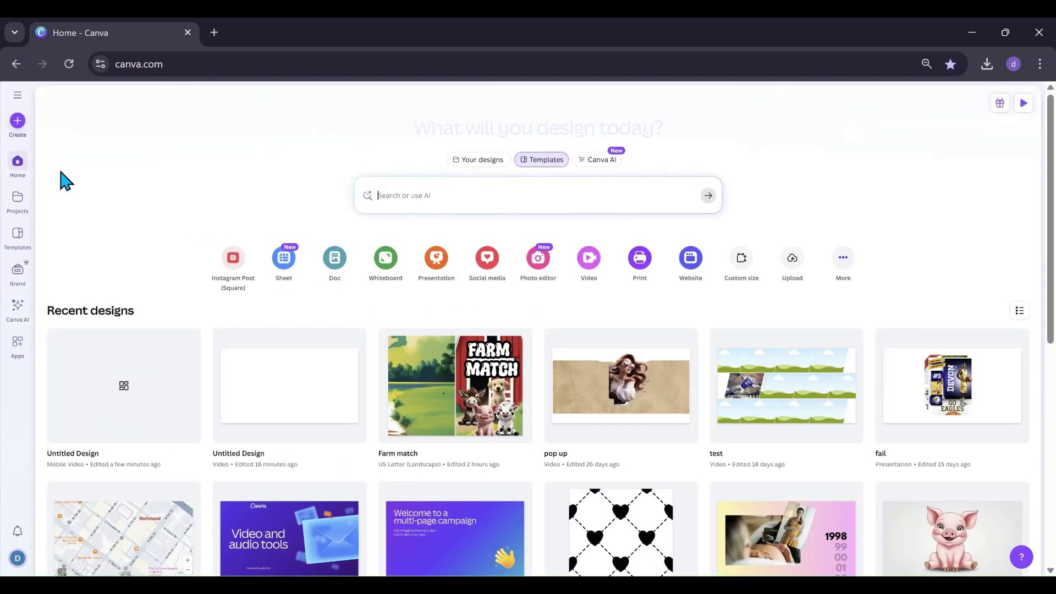
Create a new Mobile Video design and drop the video clip onto the page.
left_click(585, 270)
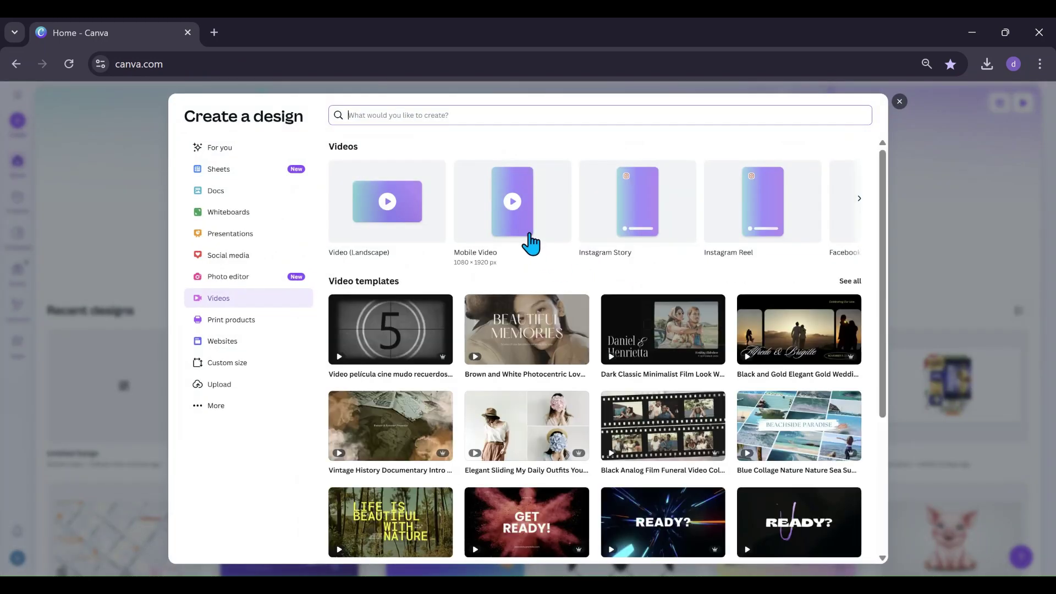
left_click(529, 241)
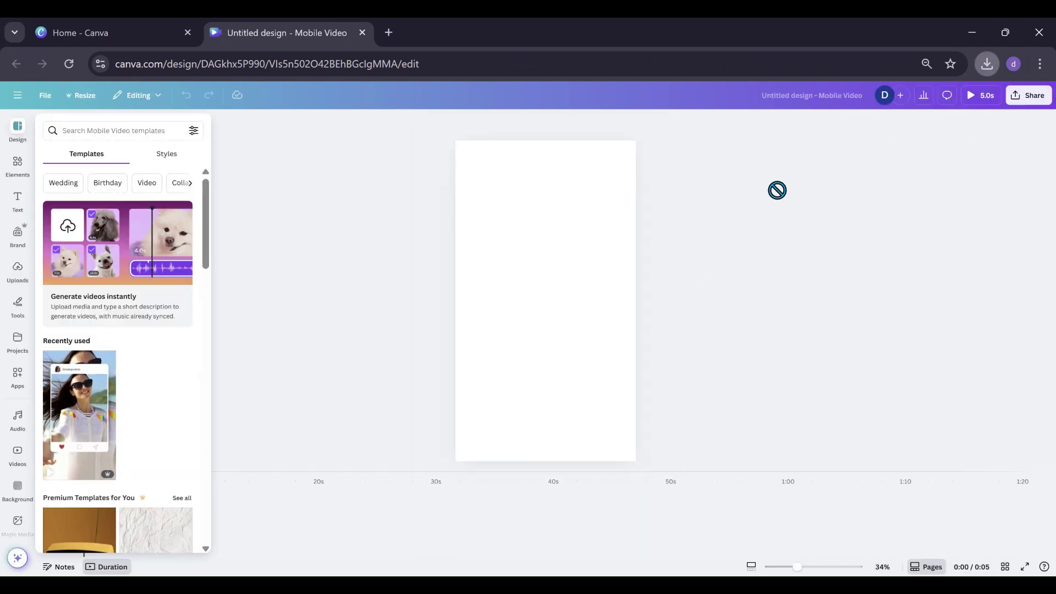
left_click_drag(579, 234, 572, 238)
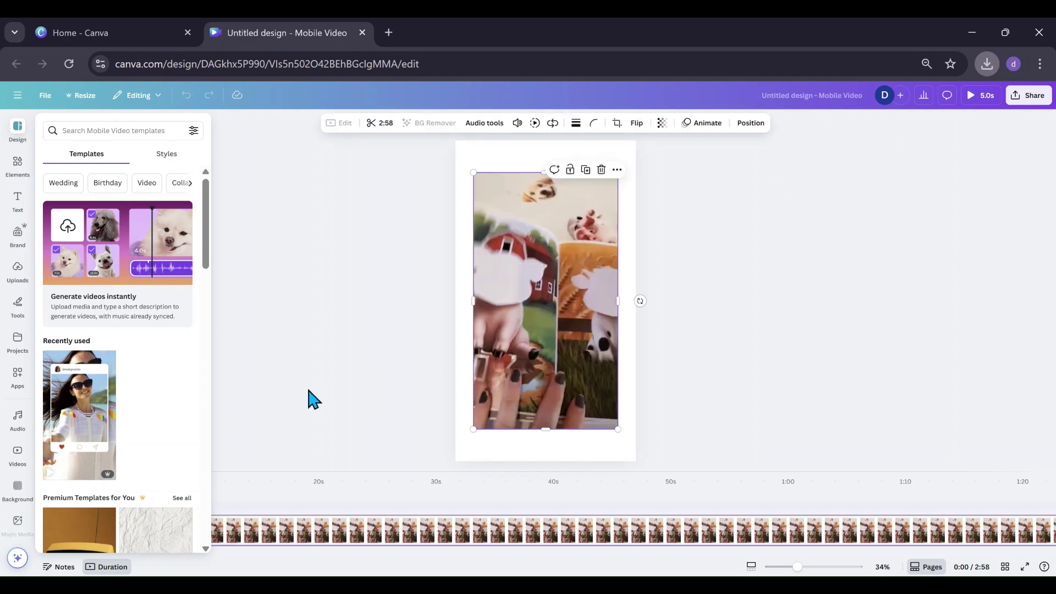
Stretch the clip from its corners so it fills the whole page.
left_click(252, 354)
left_click(501, 313)
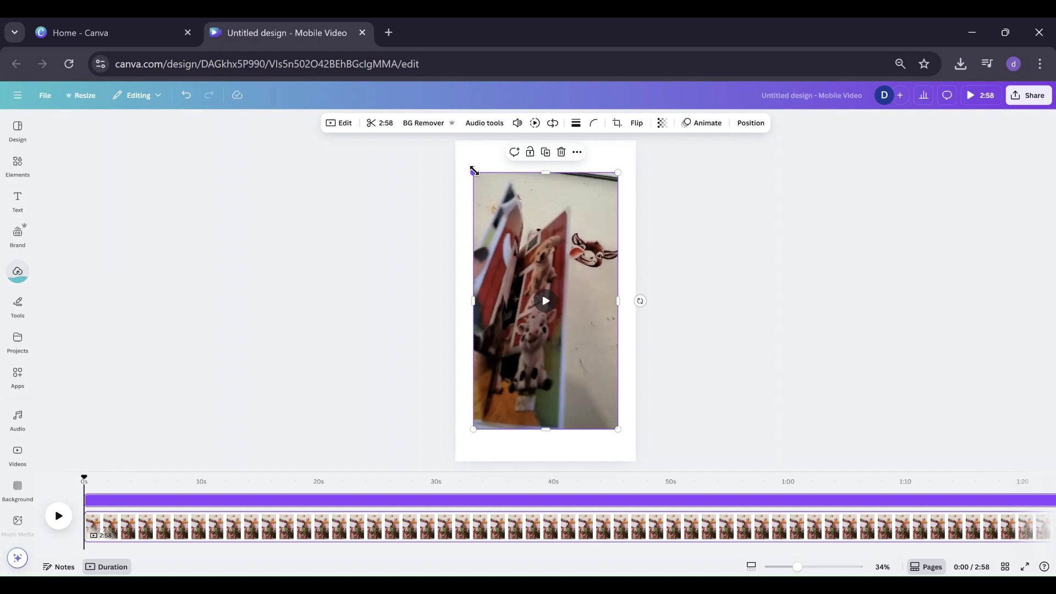
left_click_drag(469, 169, 452, 139)
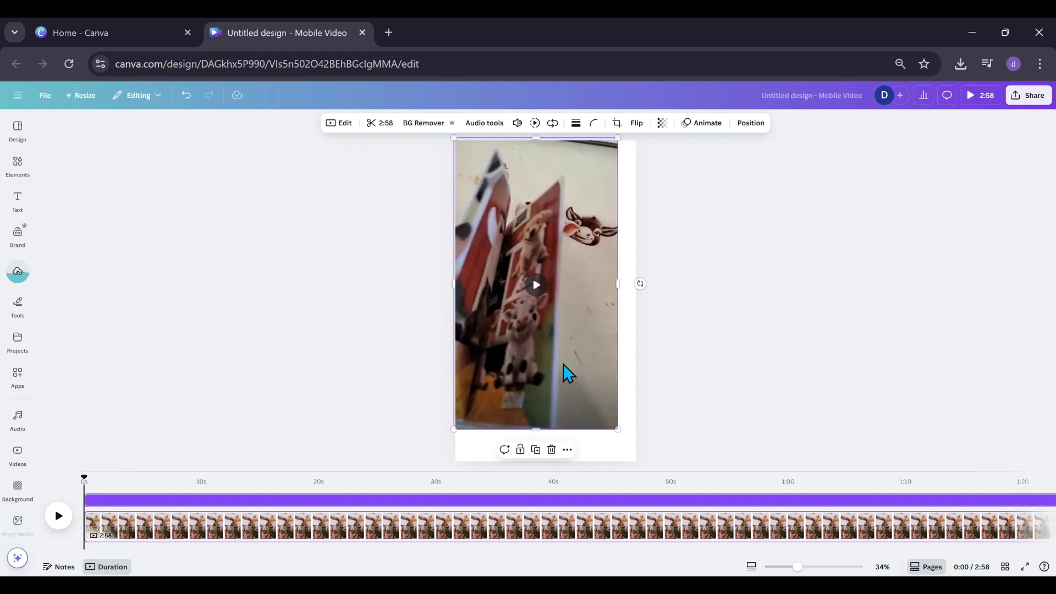
left_click_drag(617, 428, 644, 461)
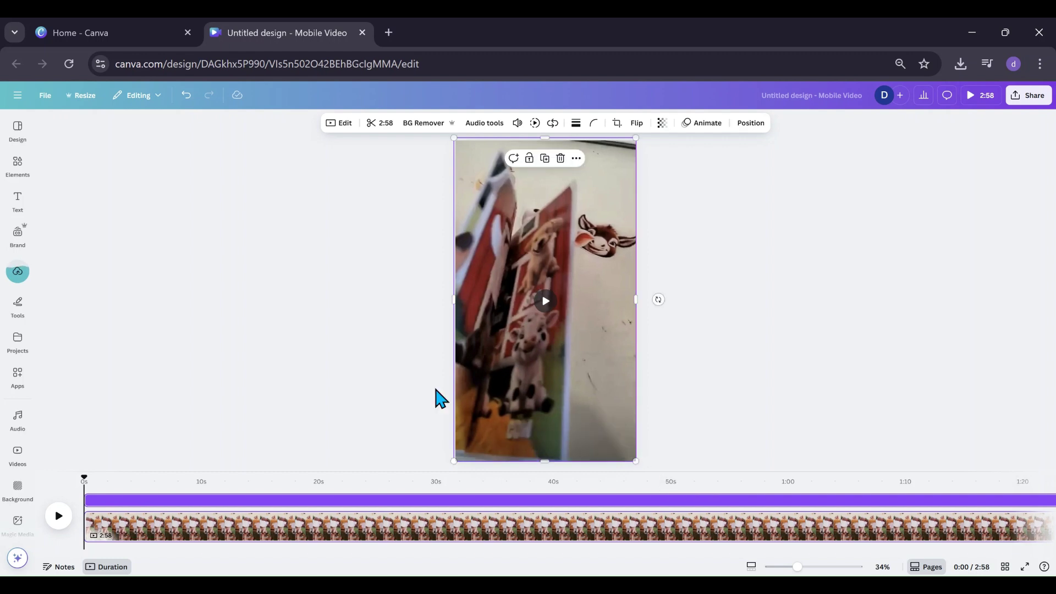
Swap in the Farm Match laptop clip from Uploads > Videos and close the panel.
left_click(18, 272)
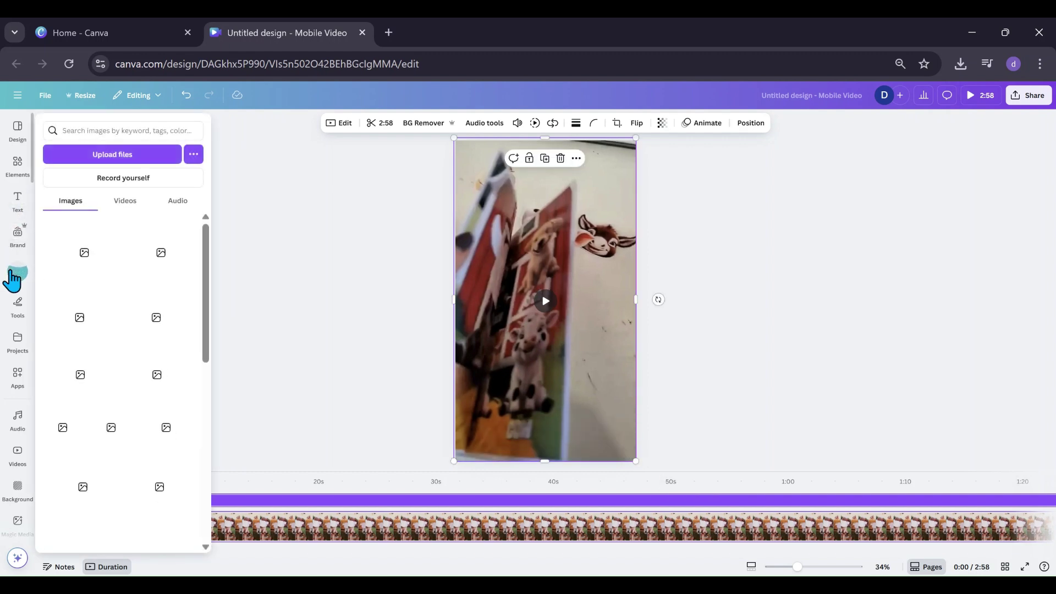
left_click(124, 197)
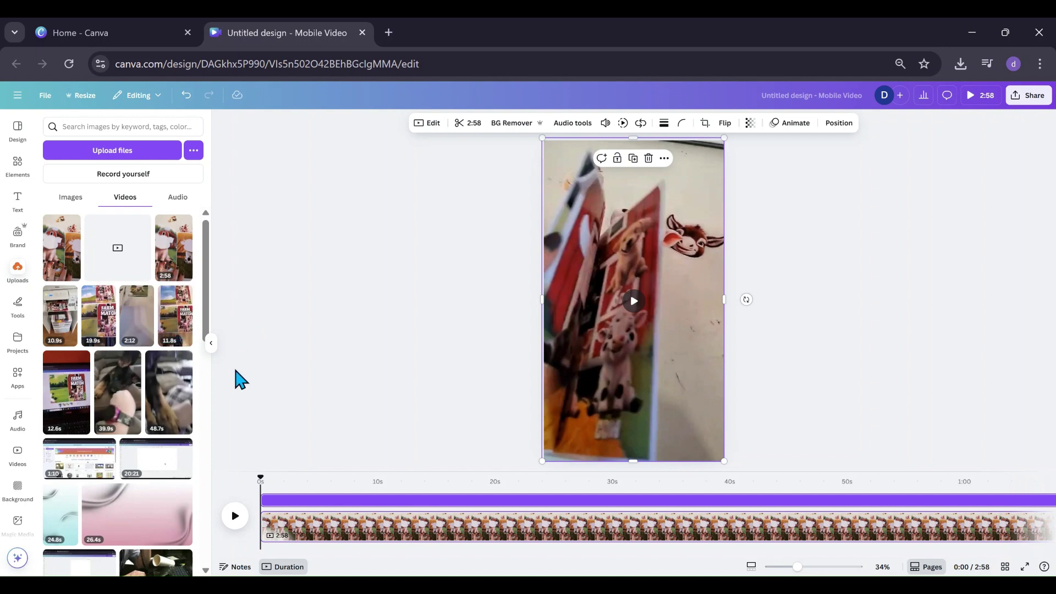
key("ctrl+z")
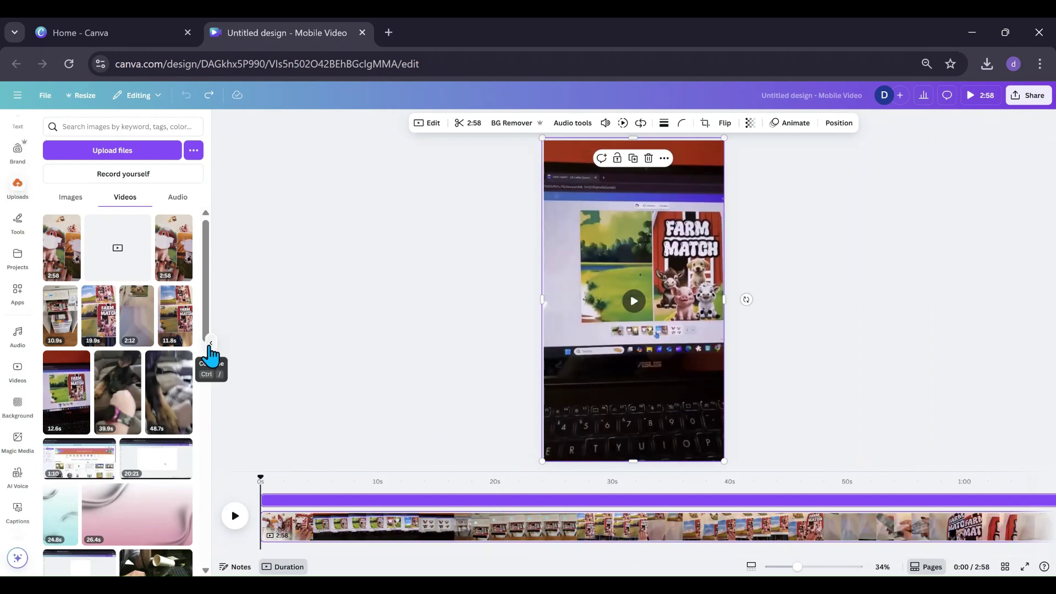
left_click(211, 356)
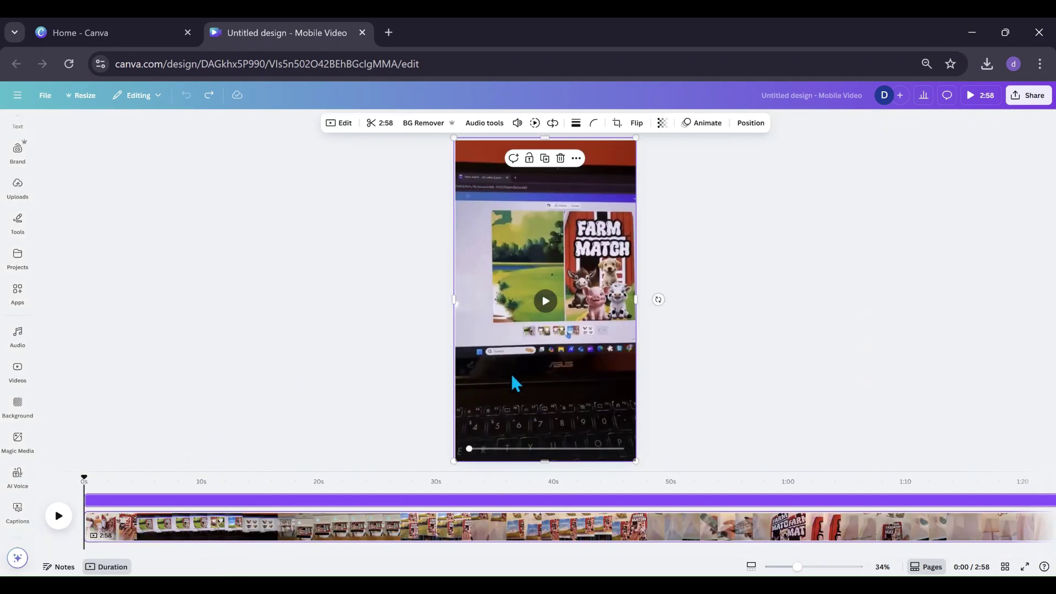
left_click(12, 305)
left_click(18, 231)
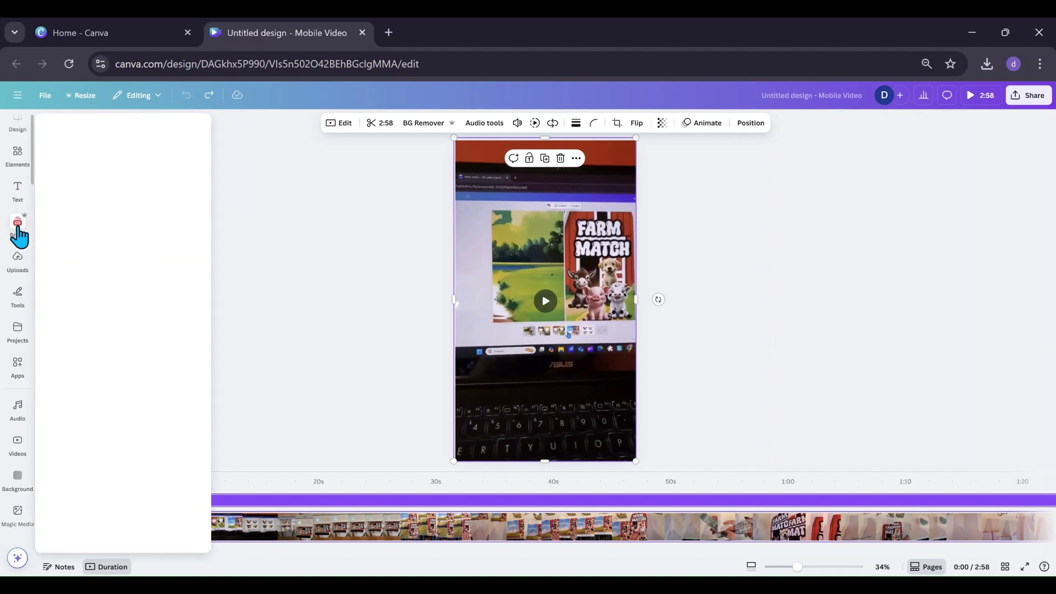
Auto-generate captions from the video's speech using Text > Captions.
left_click(18, 223)
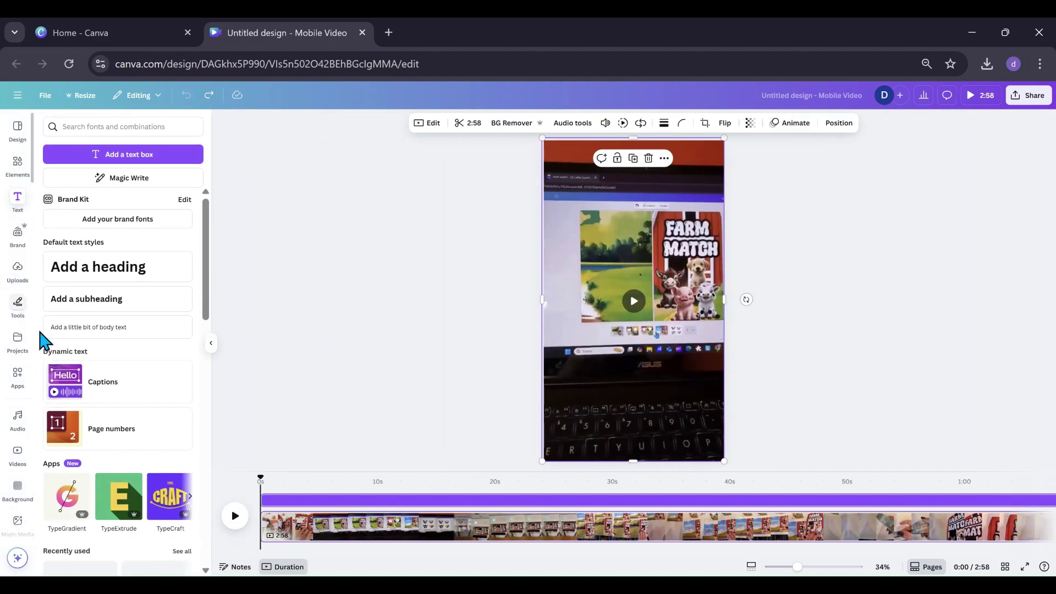
left_click(102, 397)
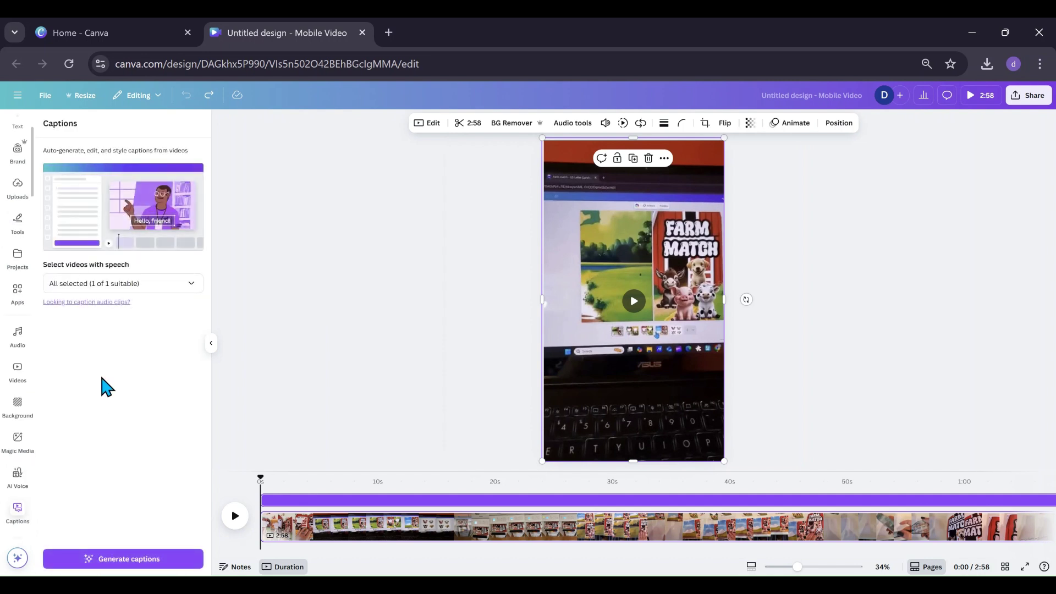
left_click(138, 560)
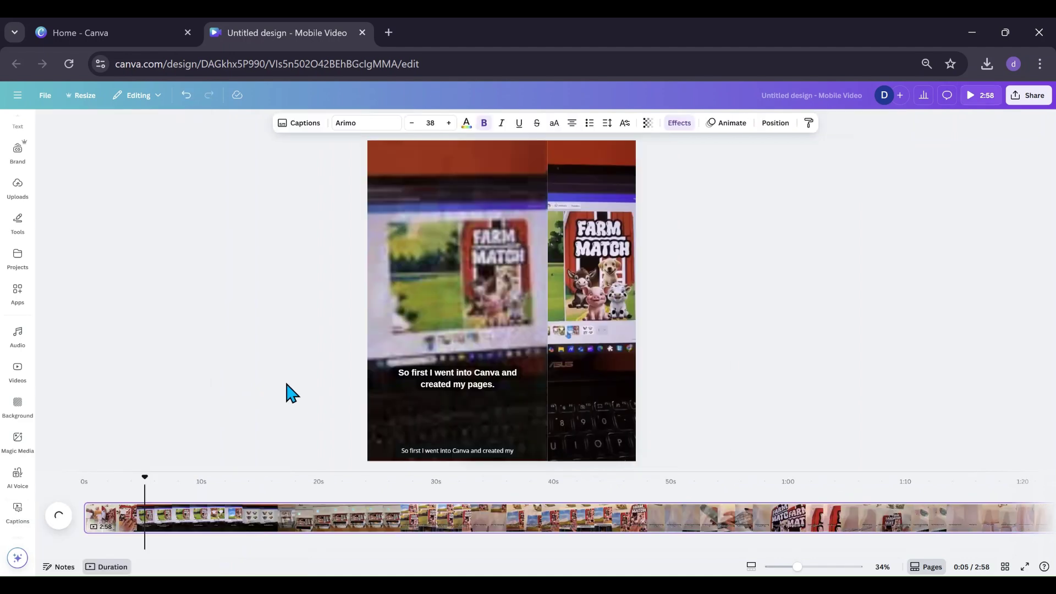
Move the caption up to sit just below the Farm Match image.
left_click(281, 410)
left_click_drag(540, 384, 538, 307)
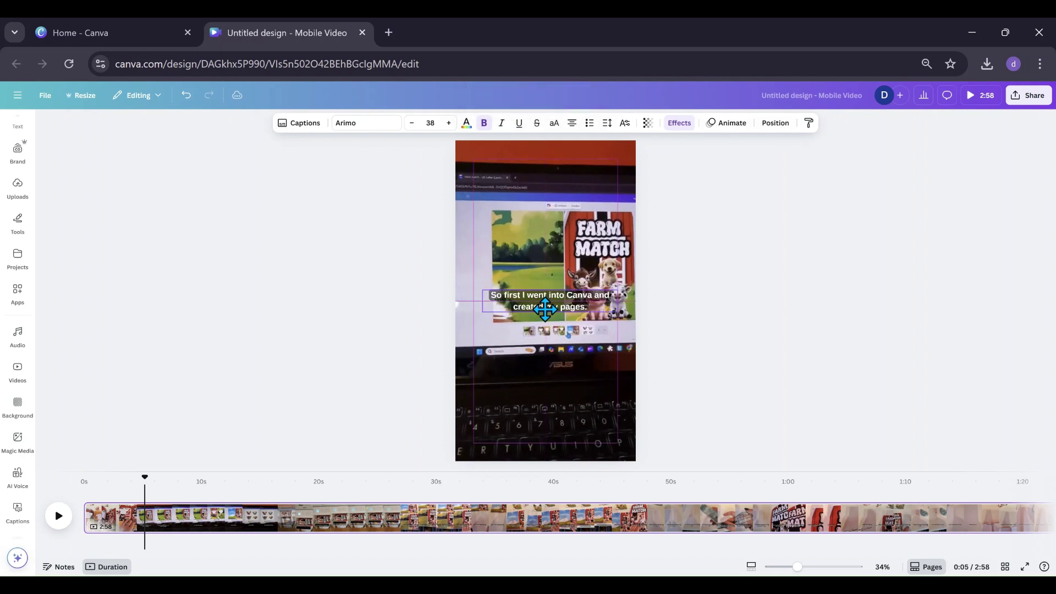
mouse_move(539, 307)
left_mouse_down()
mouse_move(527, 316)
mouse_move(543, 339)
left_mouse_up()
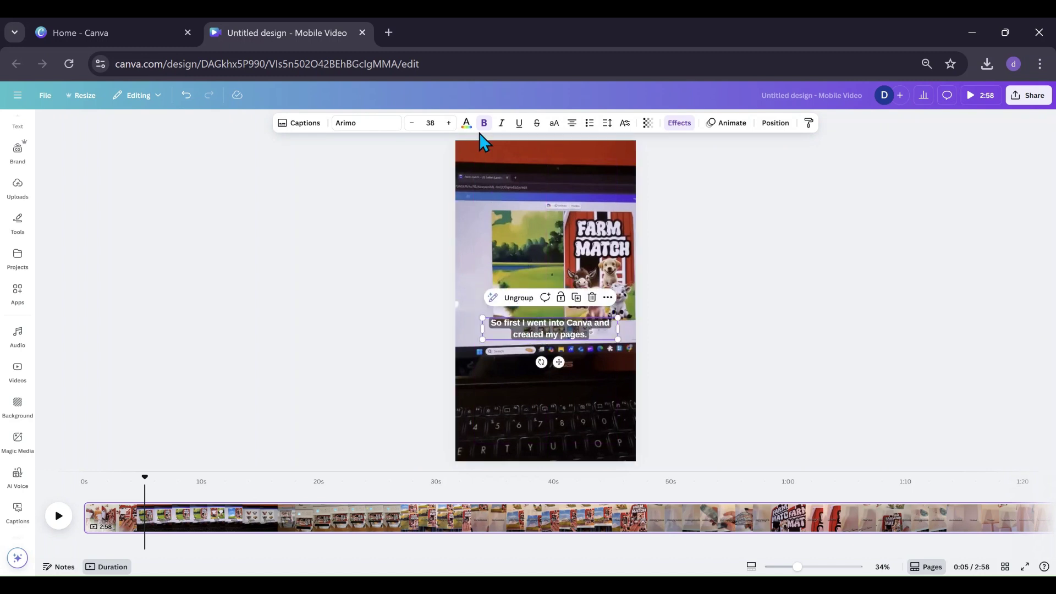
Apply the Super Shiny font to the captions.
left_click(466, 124)
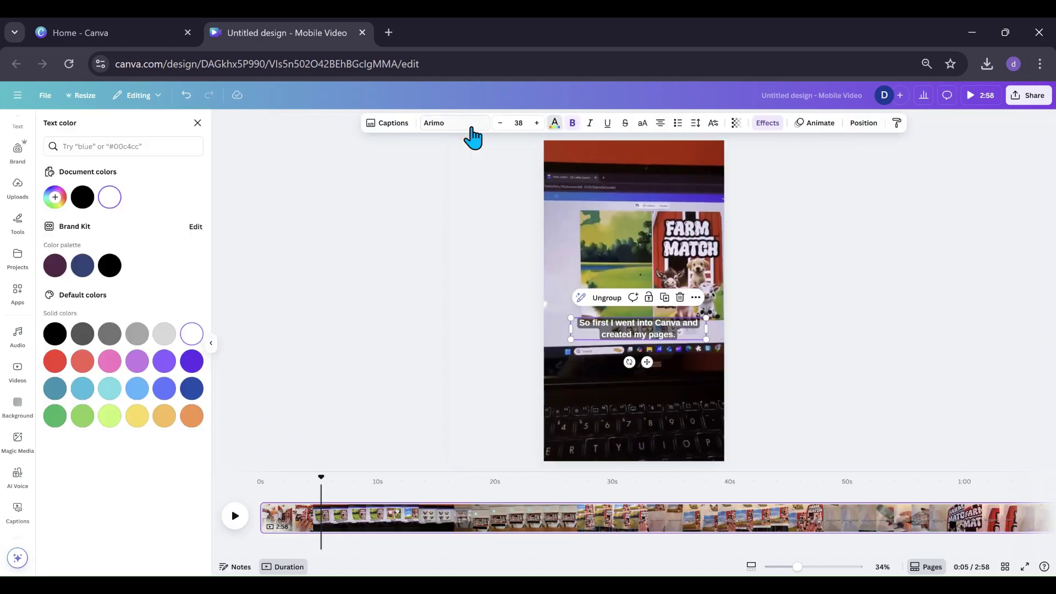
left_click(439, 124)
scroll(59, 392, "down", 2)
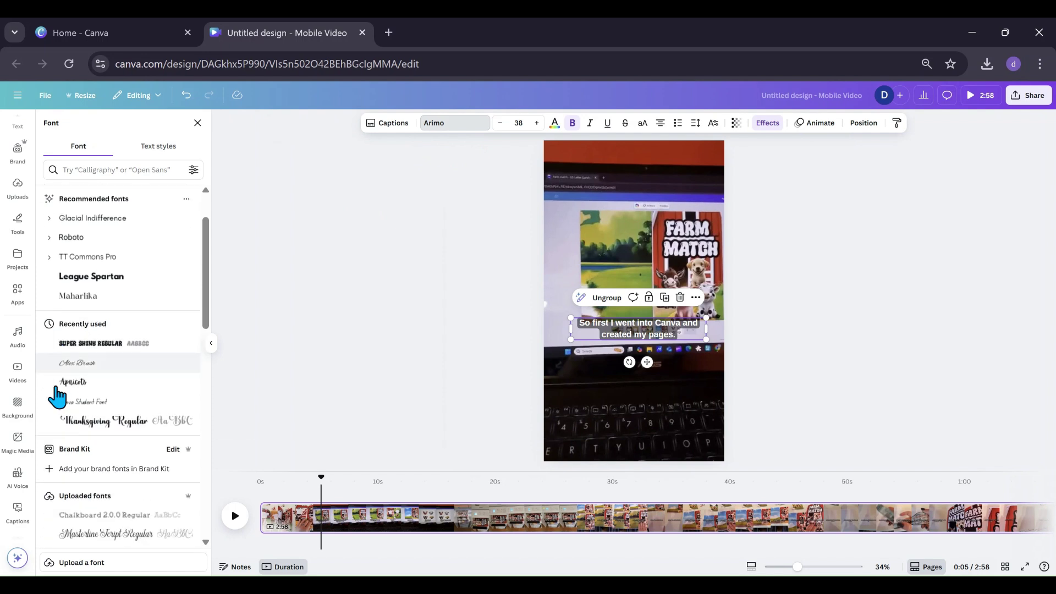
left_click(85, 337)
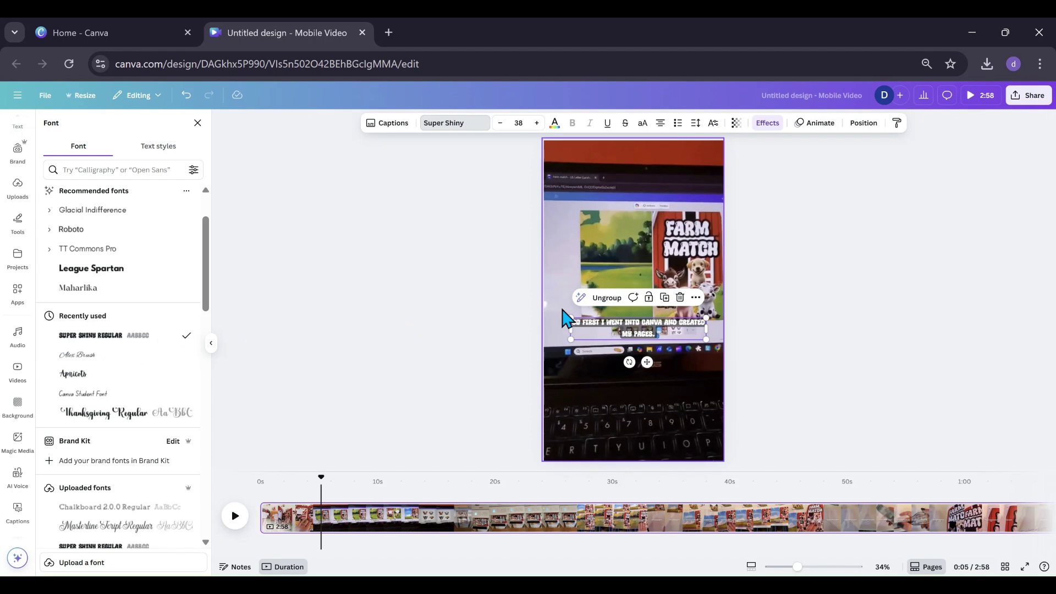
Enlarge the caption to about 82 pt, wrapping to three lines and sitting higher.
left_click_drag(687, 330, 635, 340)
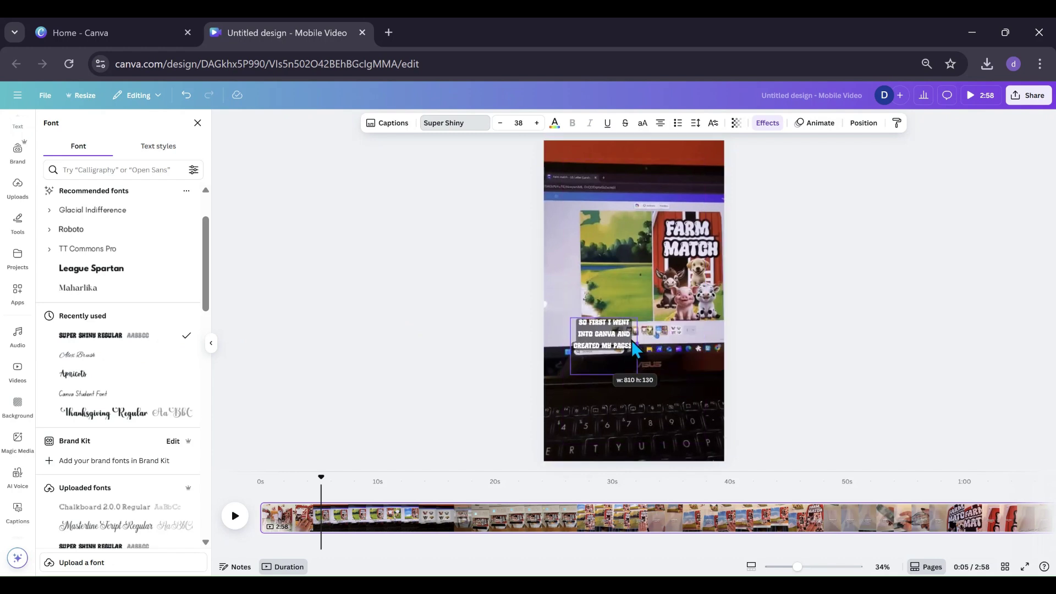
mouse_move(634, 347)
left_mouse_down()
mouse_move(632, 374)
mouse_move(708, 442)
left_mouse_up()
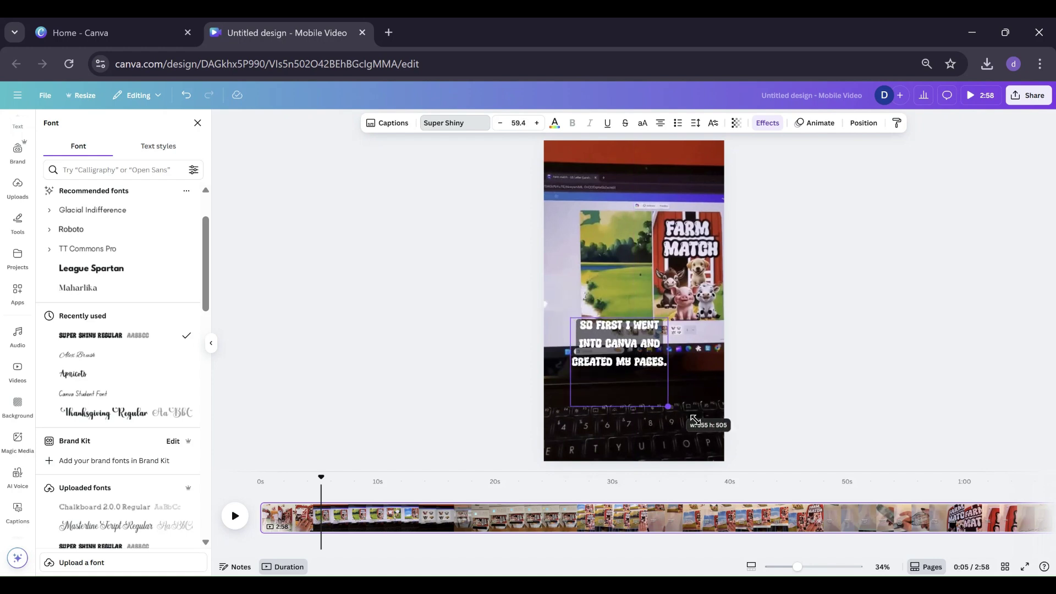
left_click_drag(676, 377, 659, 319)
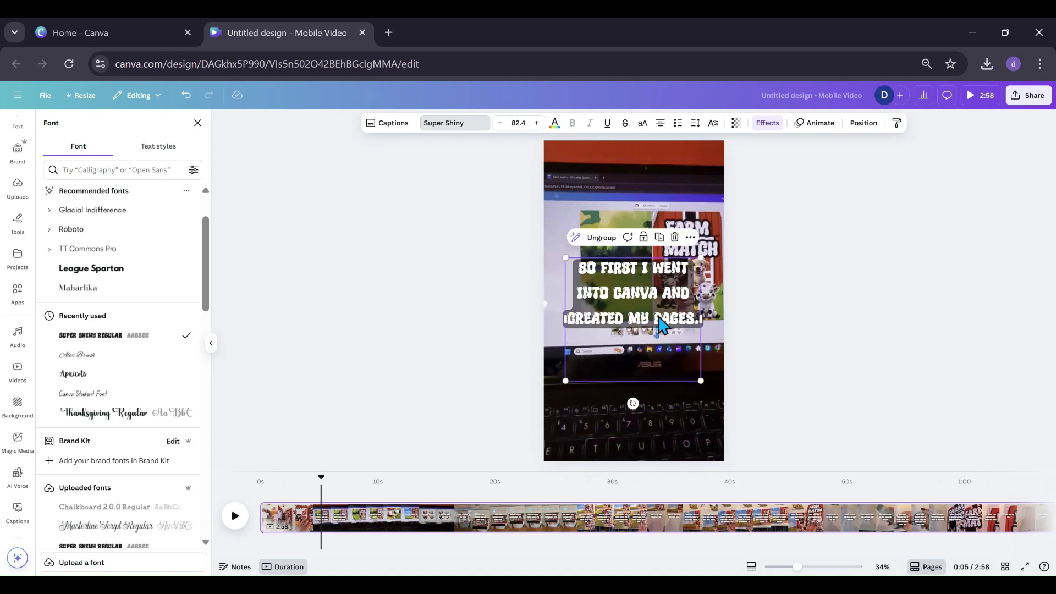
Add a black Shadow effect with blur 62 and transparency 87 to the caption.
left_click(776, 124)
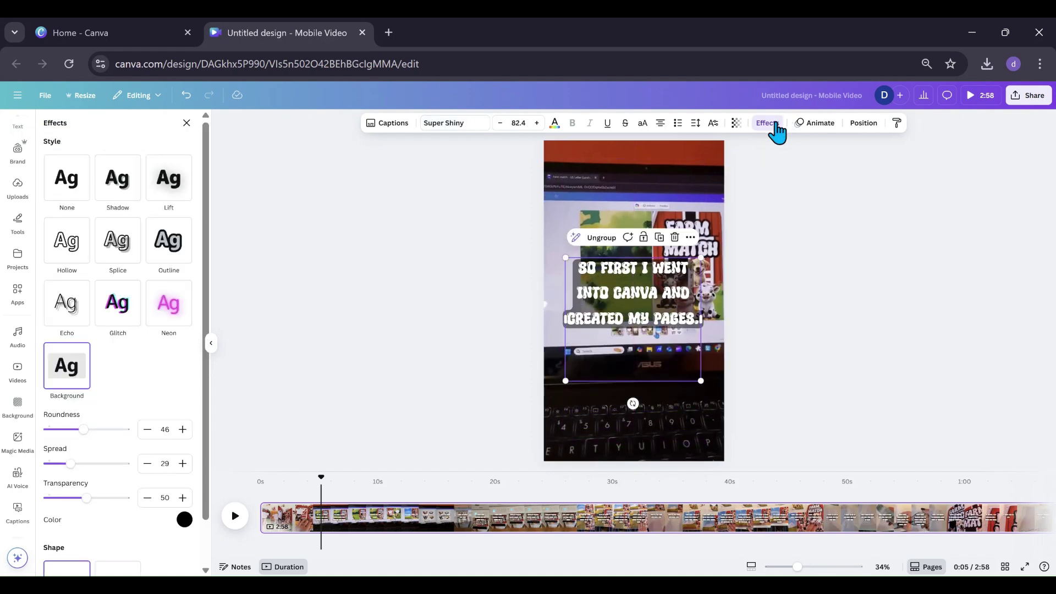
left_click(123, 208)
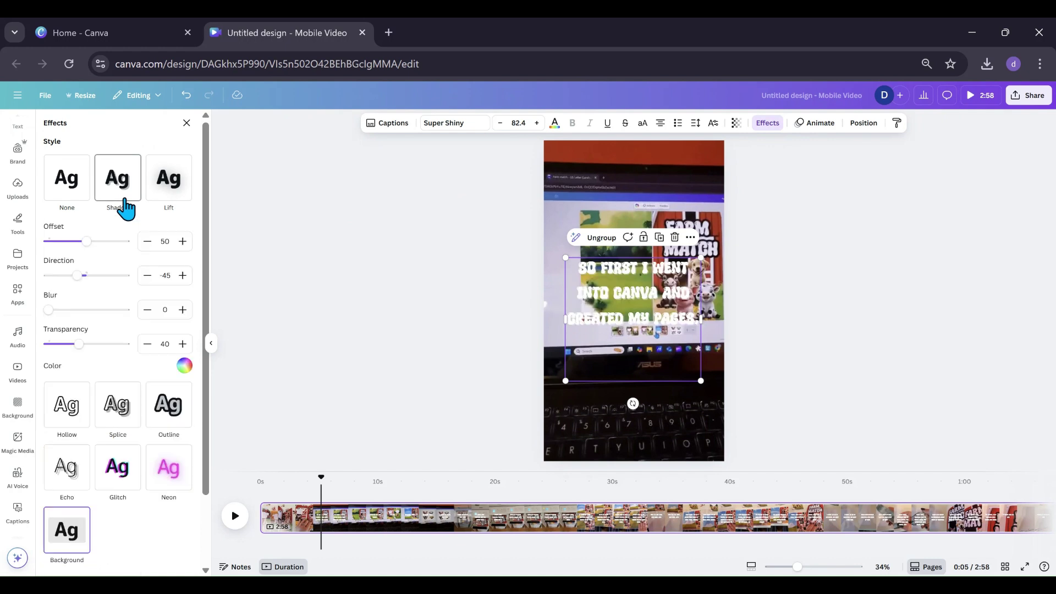
left_click(184, 367)
left_click(50, 299)
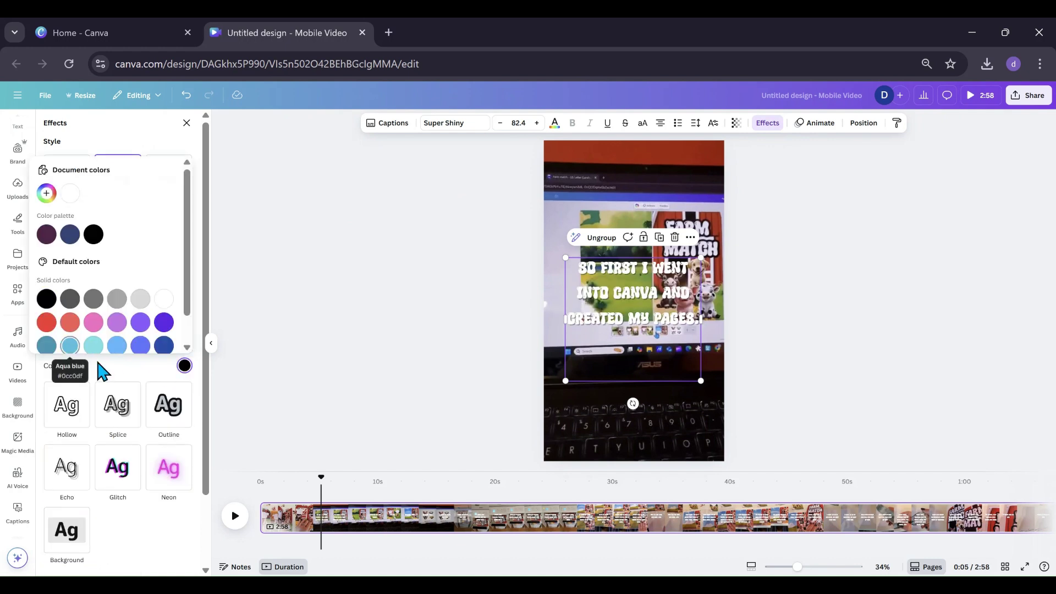
left_click(87, 355)
mouse_move(58, 310)
left_mouse_down()
mouse_move(95, 309)
mouse_move(112, 357)
left_mouse_up()
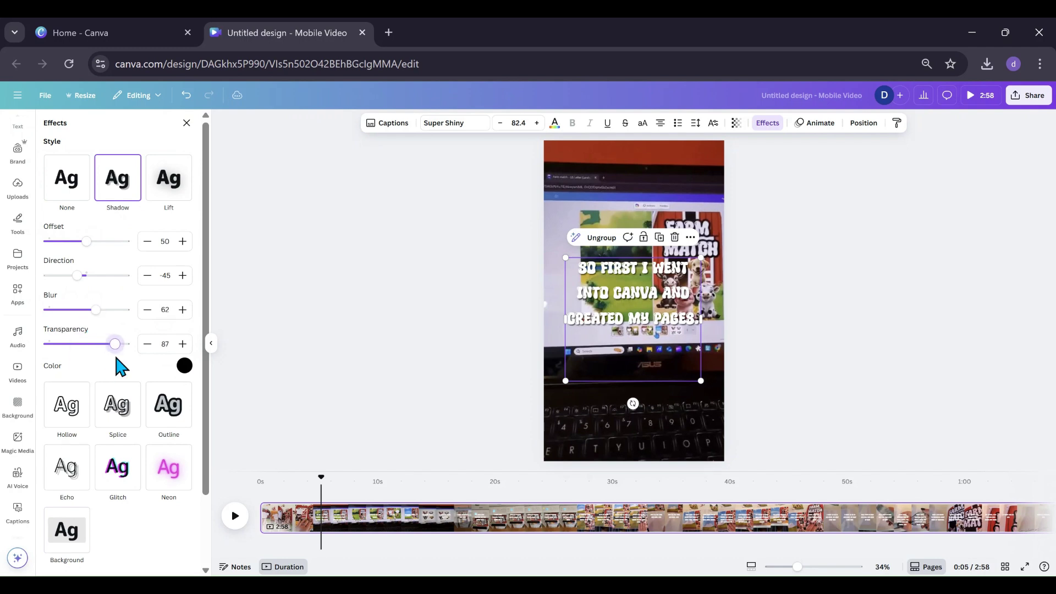
mouse_move(623, 312)
left_mouse_down()
mouse_move(630, 320)
mouse_move(670, 299)
left_mouse_up()
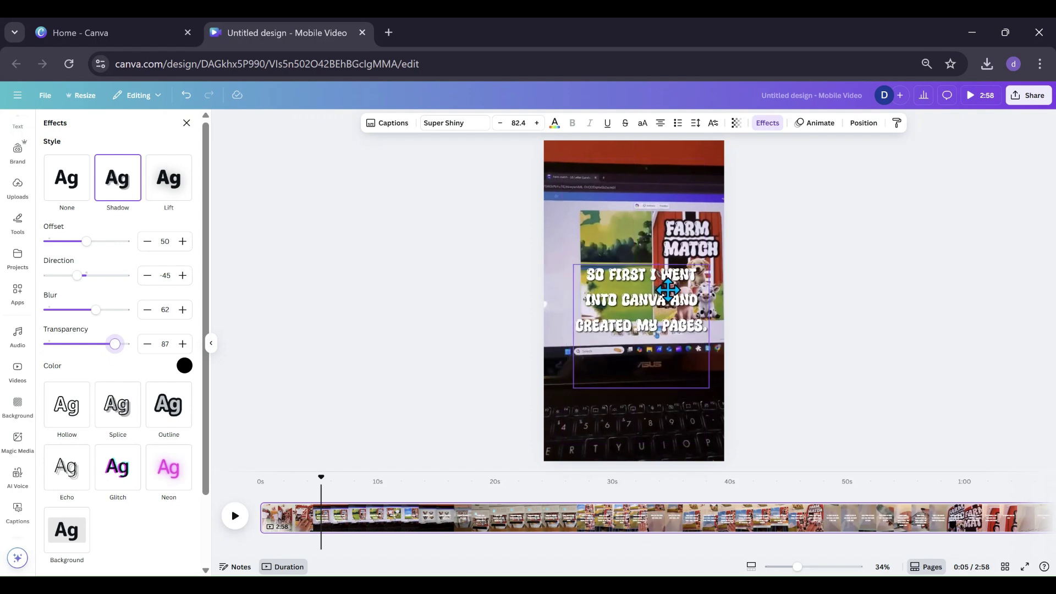
Change the caption colour from light blue to yellow and move it slightly lower.
left_click(554, 128)
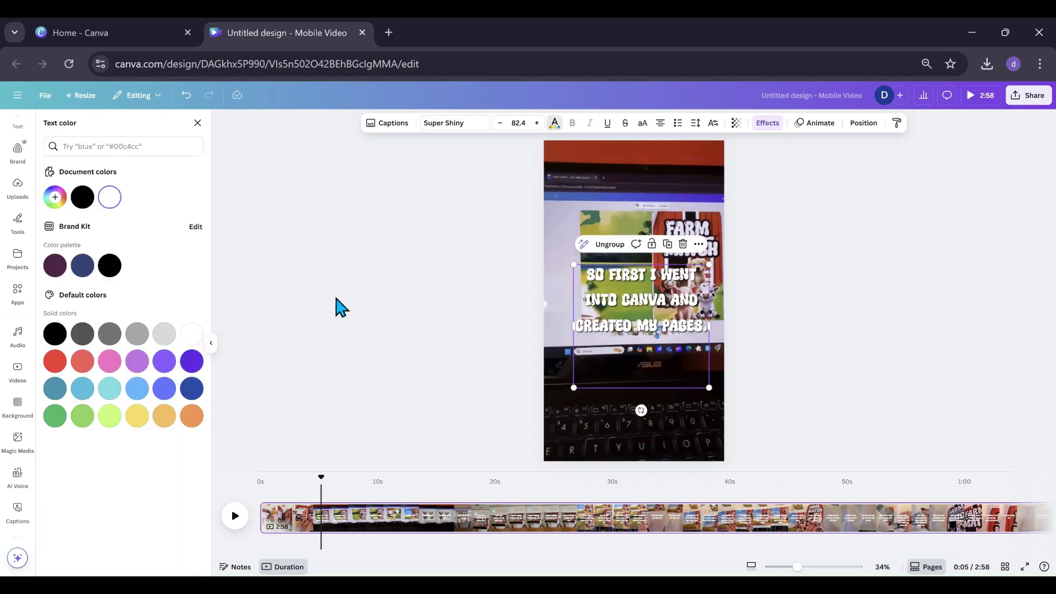
left_click(135, 390)
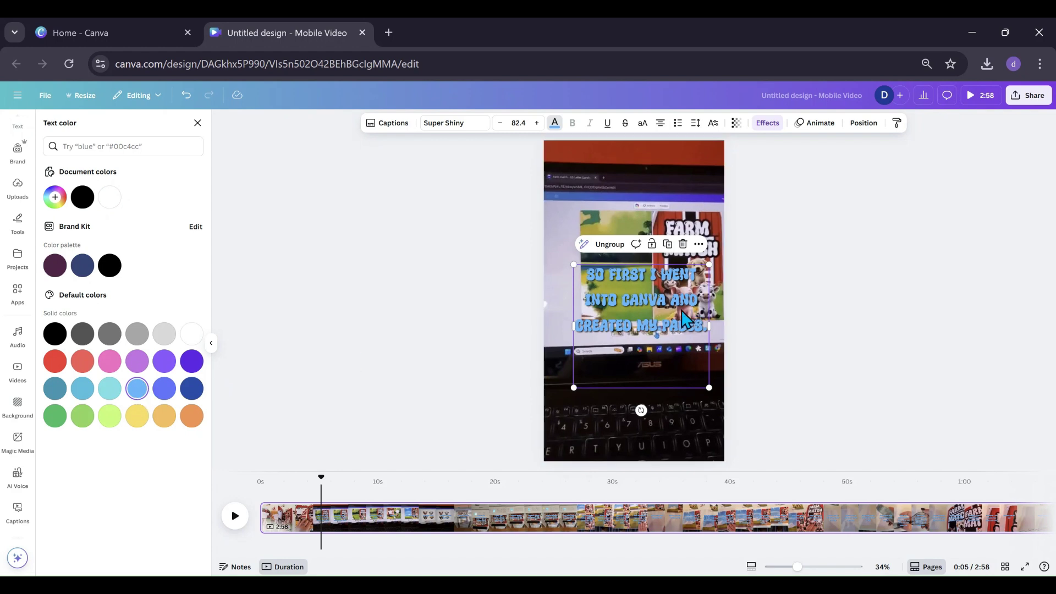
left_click_drag(682, 317, 678, 321)
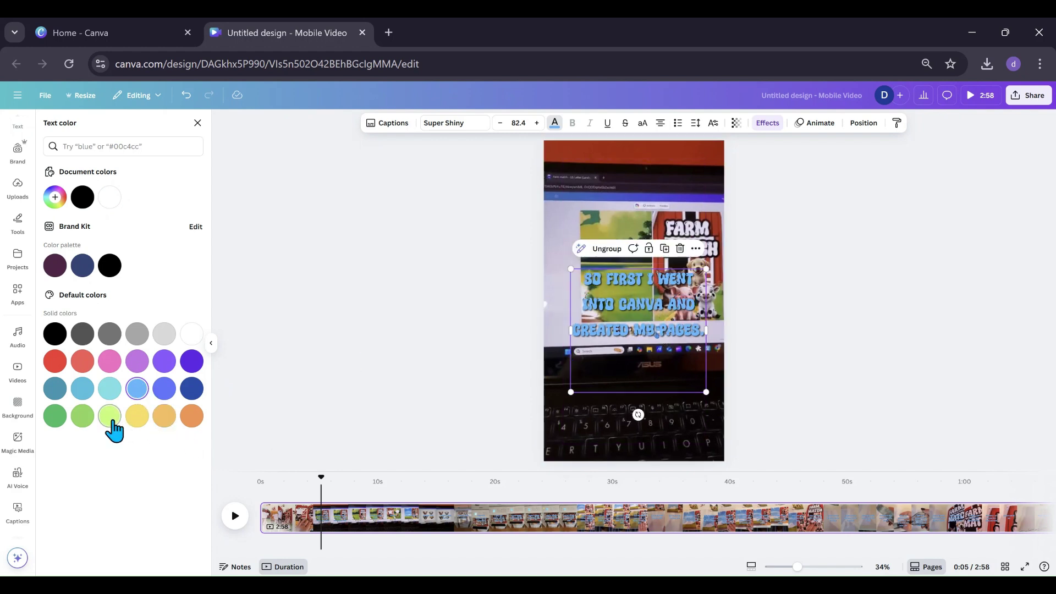
left_click(133, 423)
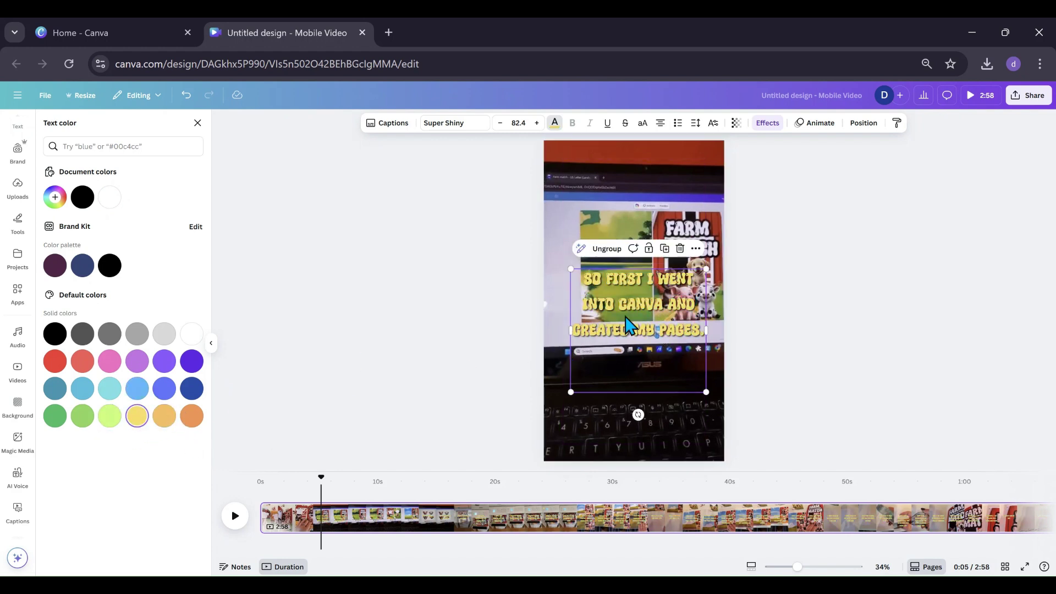
left_click_drag(626, 318, 619, 340)
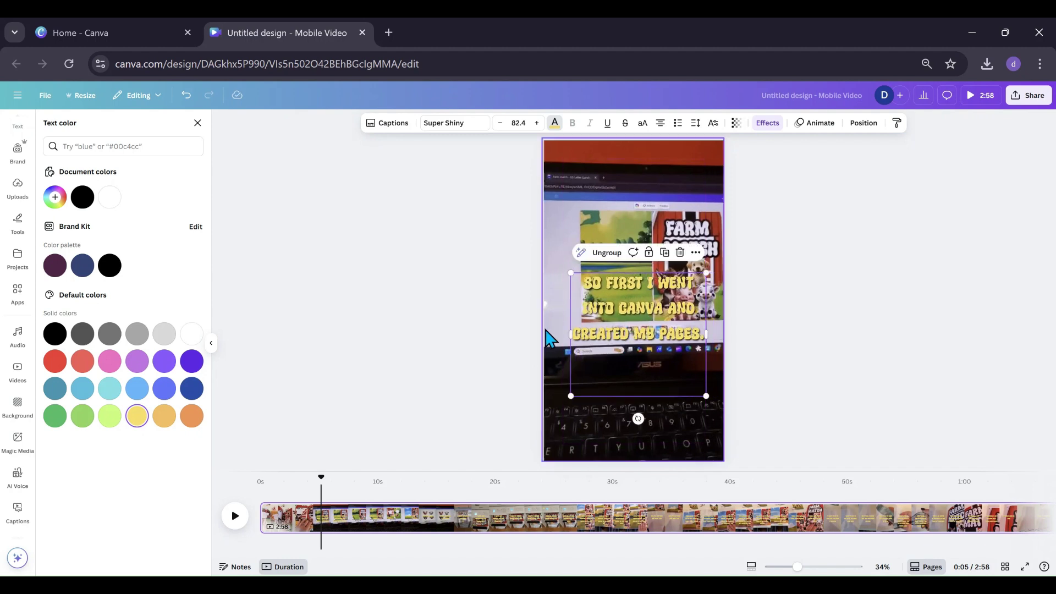
Apply the Reveal caption animation and set its intensity just below maximum.
left_click(806, 123)
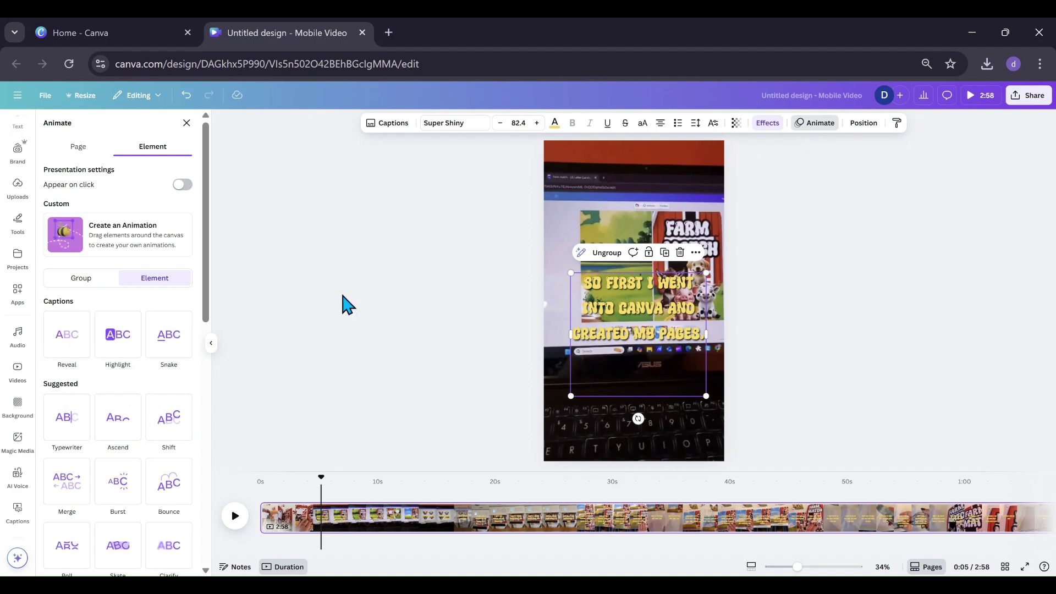
left_click(57, 347)
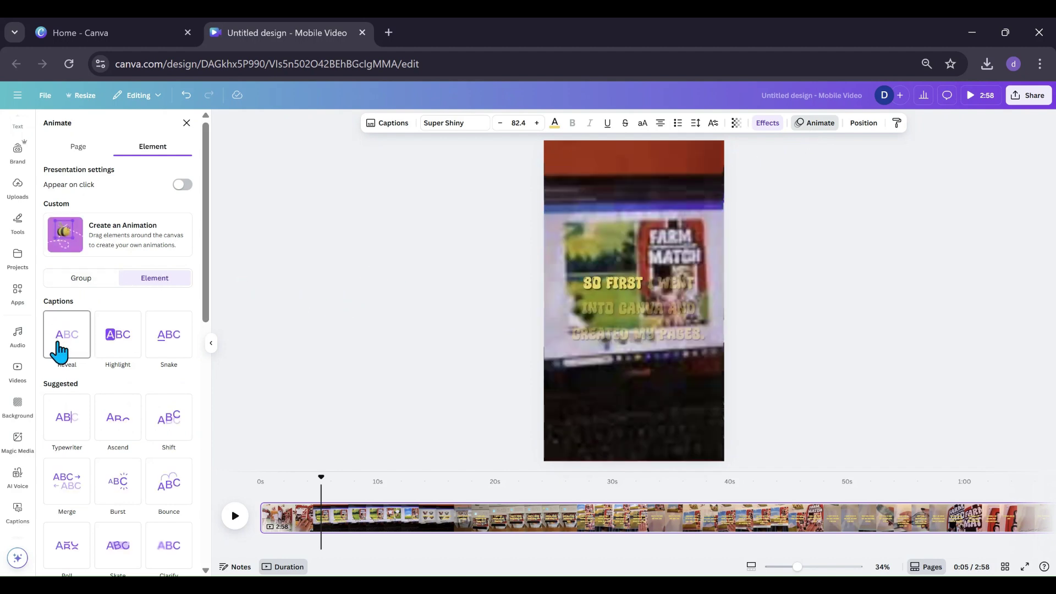
left_click(60, 350)
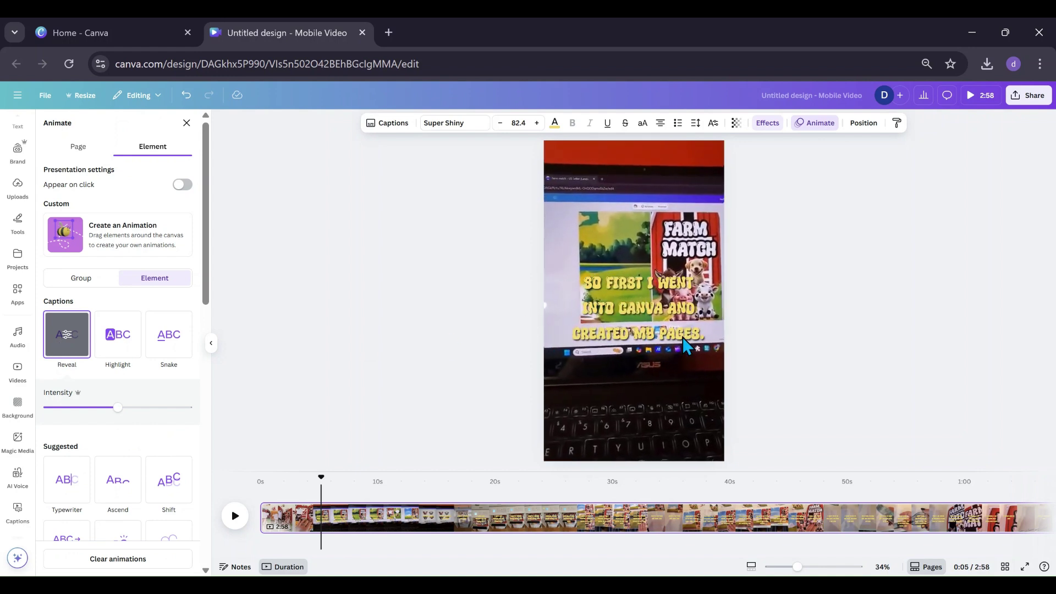
mouse_move(118, 410)
left_mouse_down()
mouse_move(141, 409)
mouse_move(72, 421)
mouse_move(157, 413)
mouse_move(183, 422)
left_mouse_up()
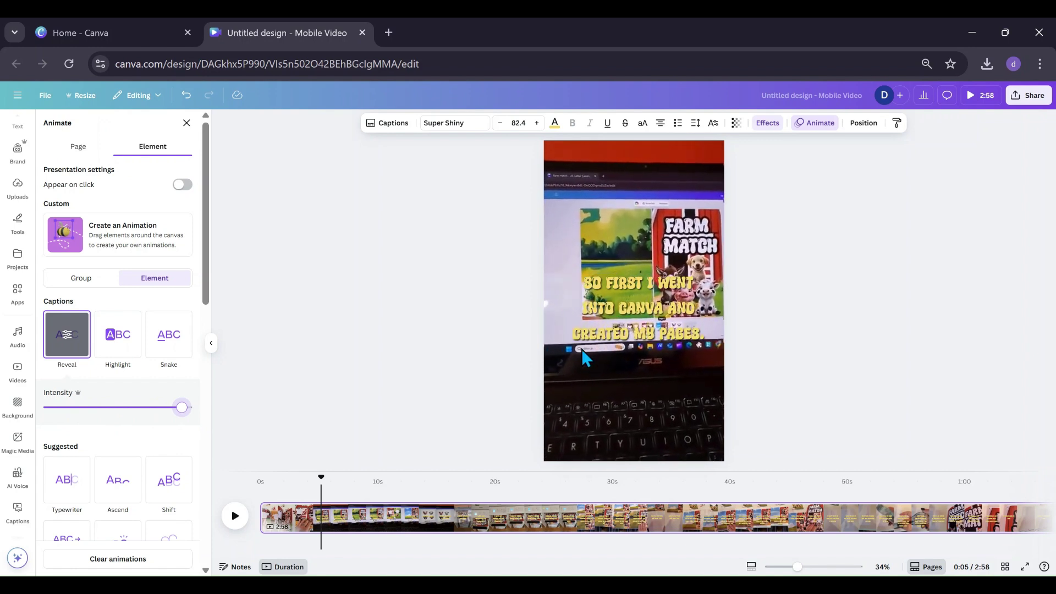
left_click_drag(182, 412, 141, 417)
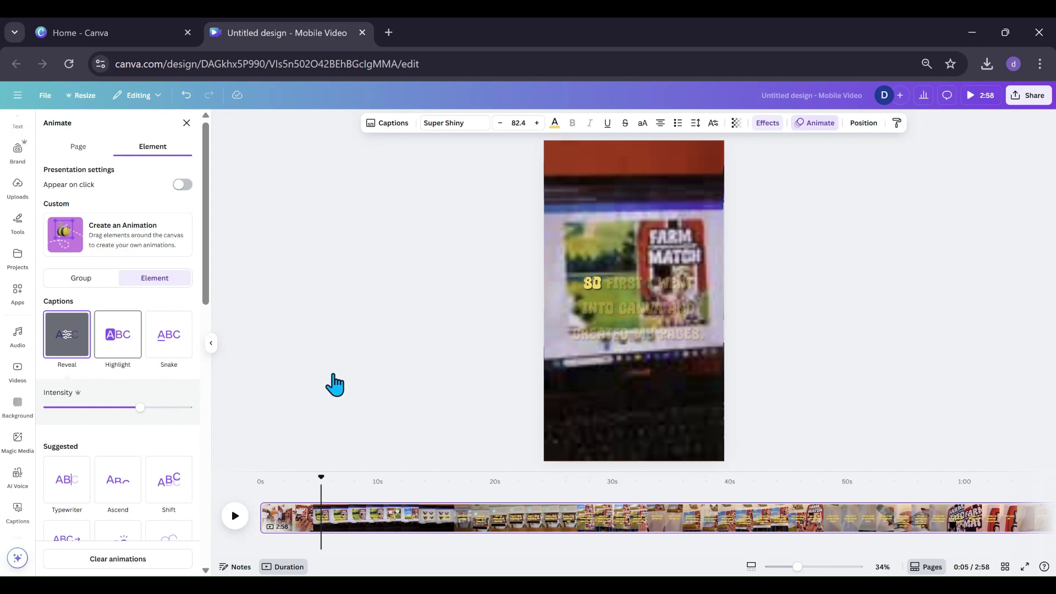
Switch to the Highlight animation, preview it, and make the highlight light blue.
left_click_drag(139, 418, 127, 418)
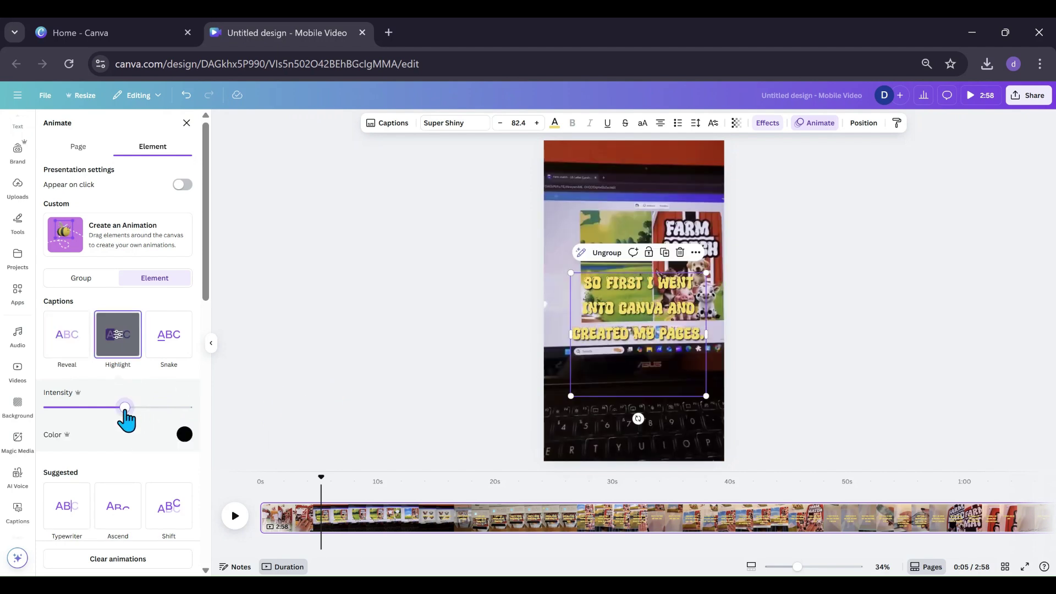
left_click(237, 520)
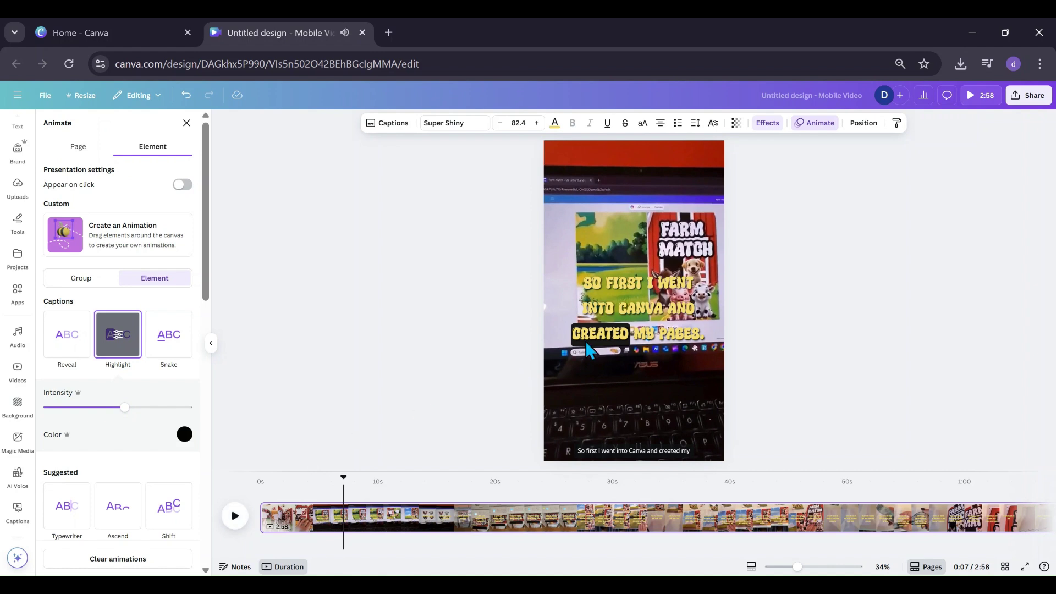
left_click(185, 436)
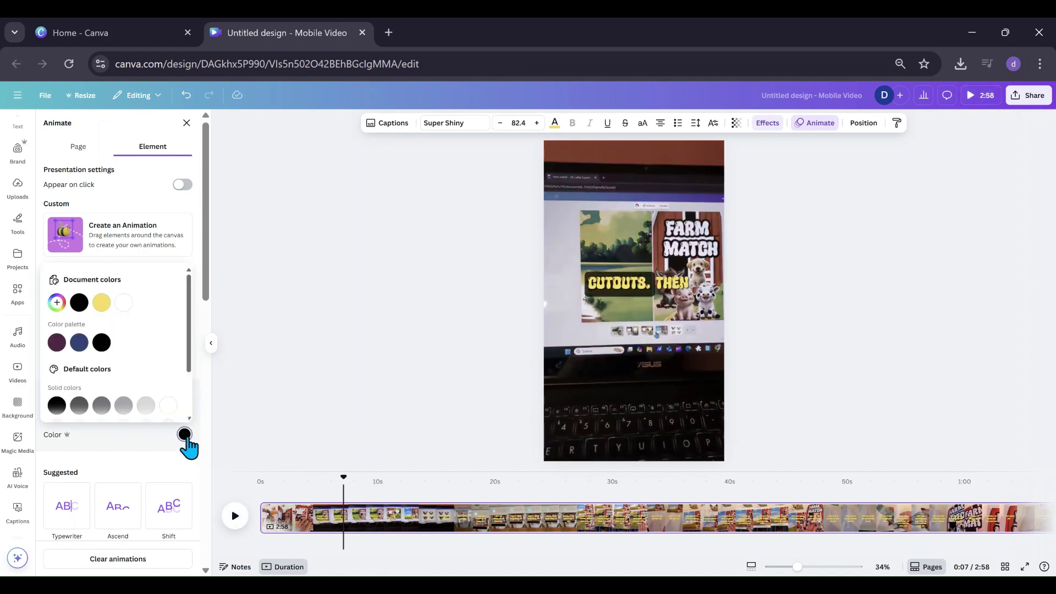
scroll(127, 360, "down", 2)
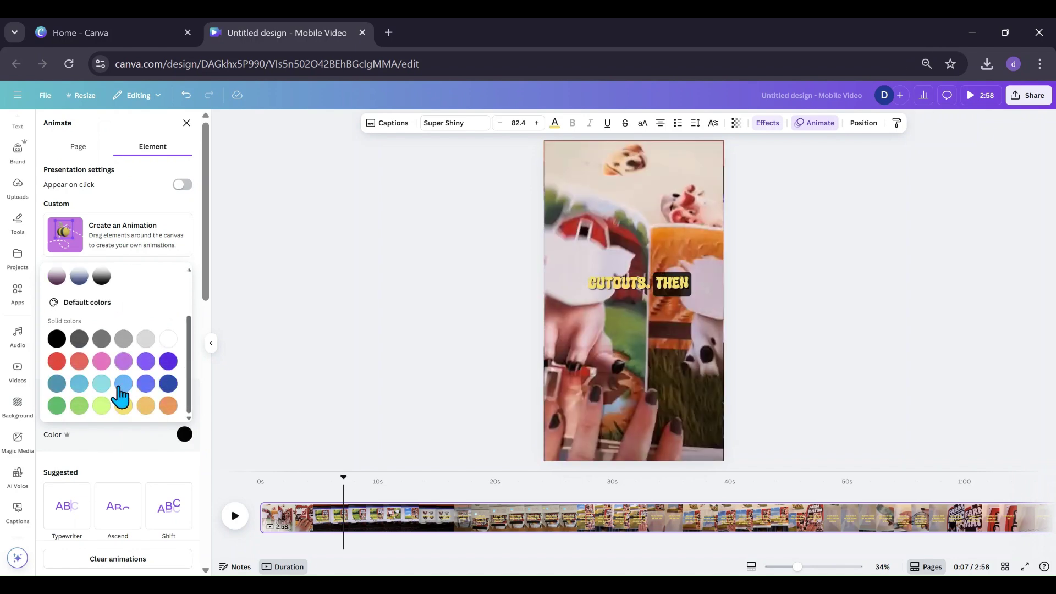
left_click(122, 382)
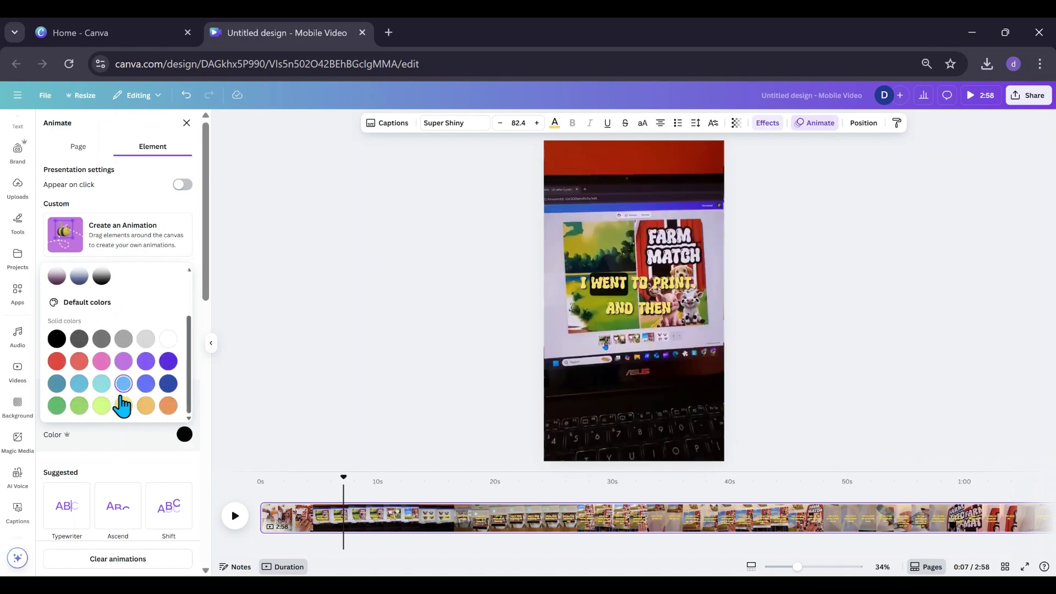
left_click(133, 436)
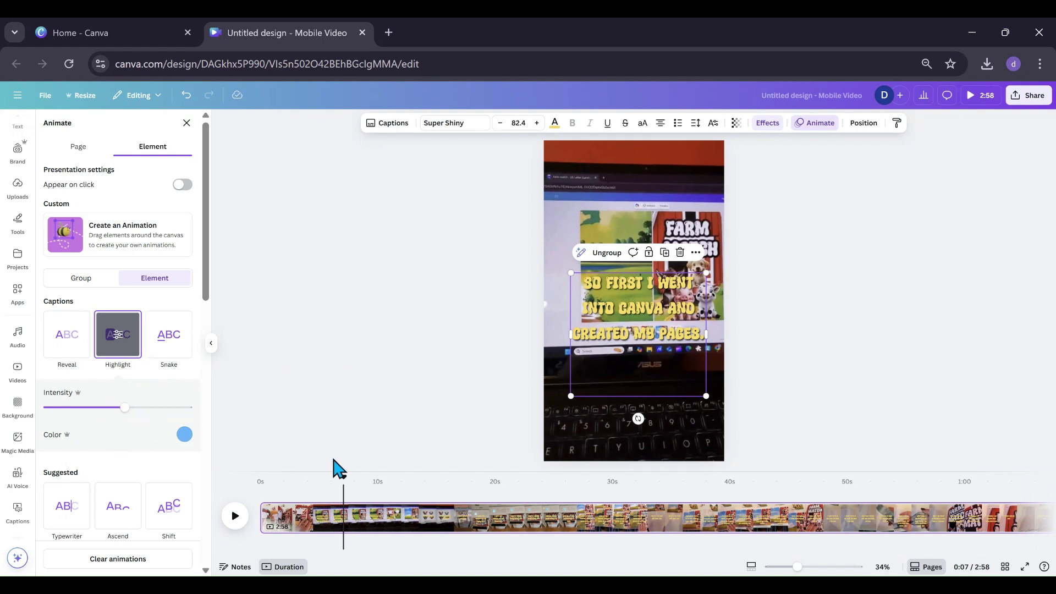
Switch the caption animation to Snake and preview it playing.
left_click(173, 355)
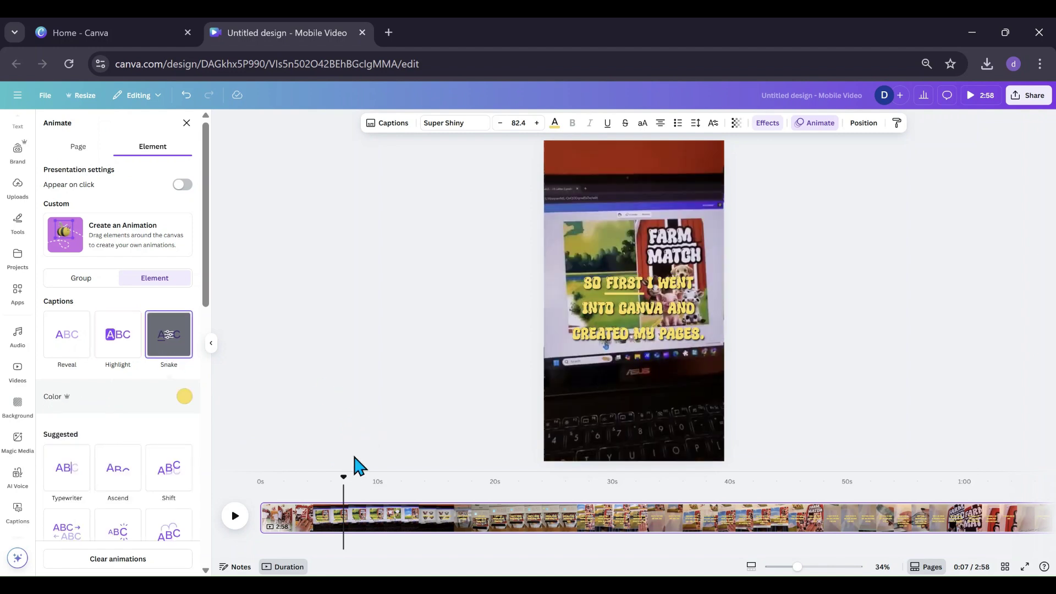
left_click(238, 525)
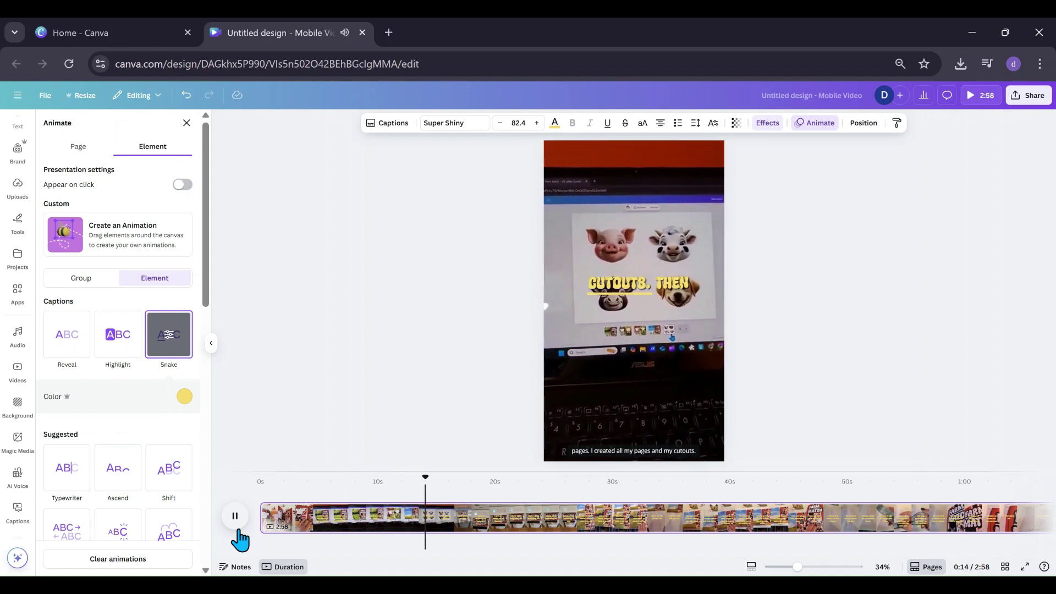
left_click(238, 531)
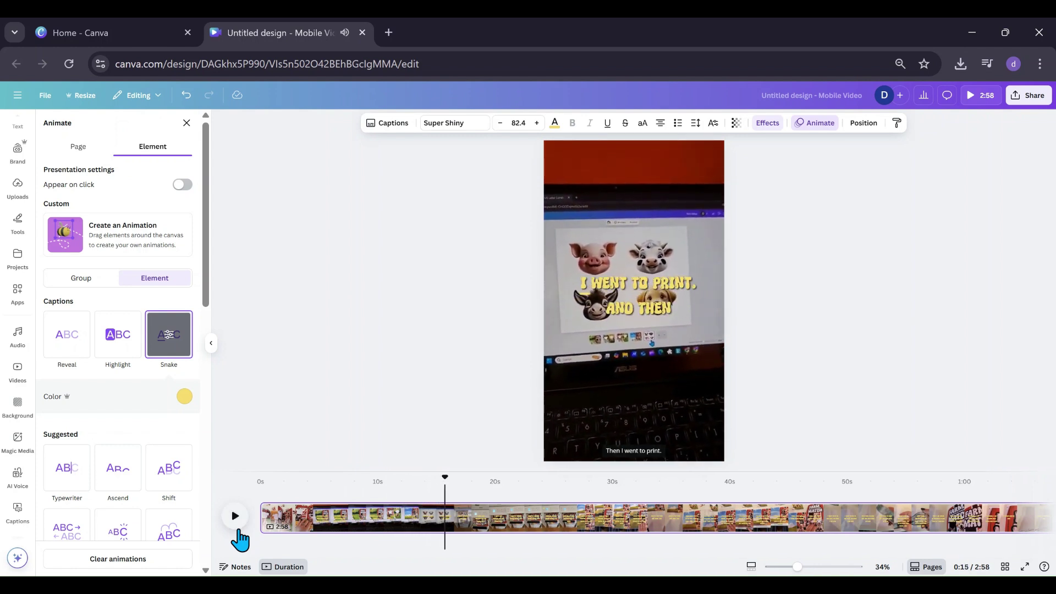
Set the Snake highlight colour to pink and replay the preview.
left_click(184, 397)
scroll(123, 500, "down", 2)
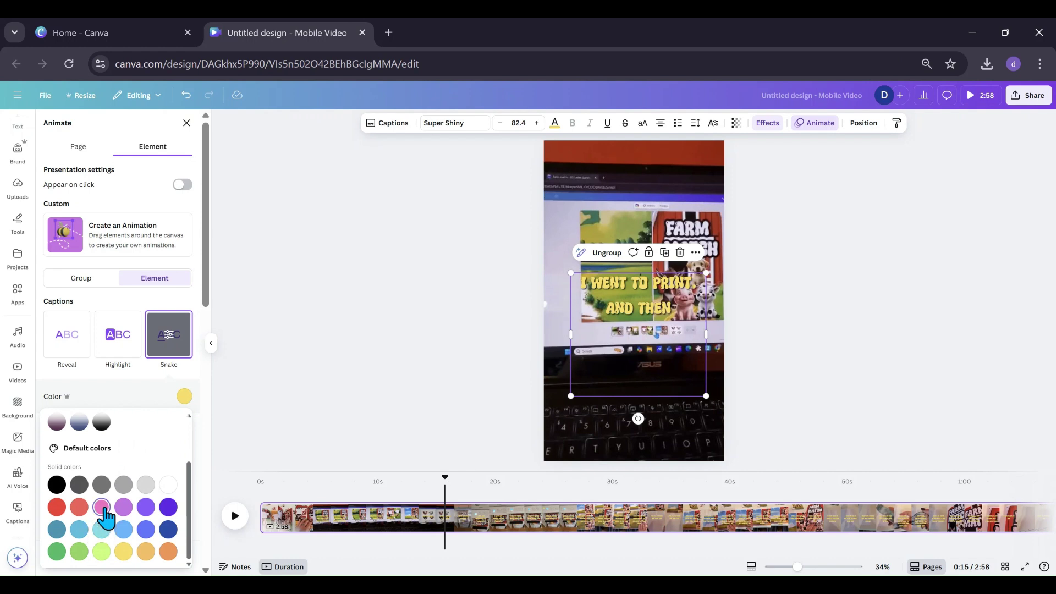
left_click(101, 507)
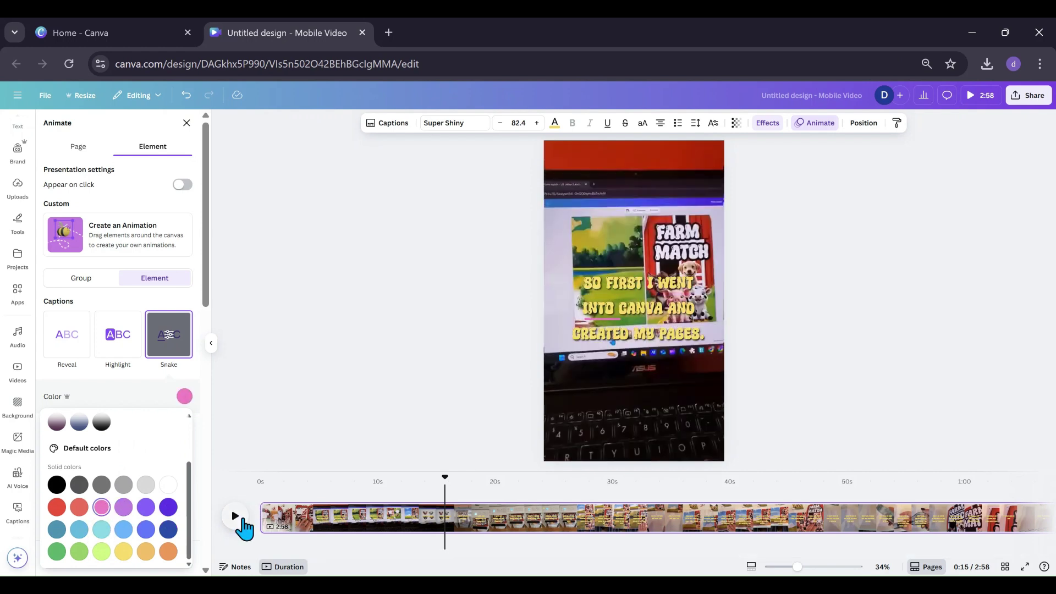
left_click(236, 517)
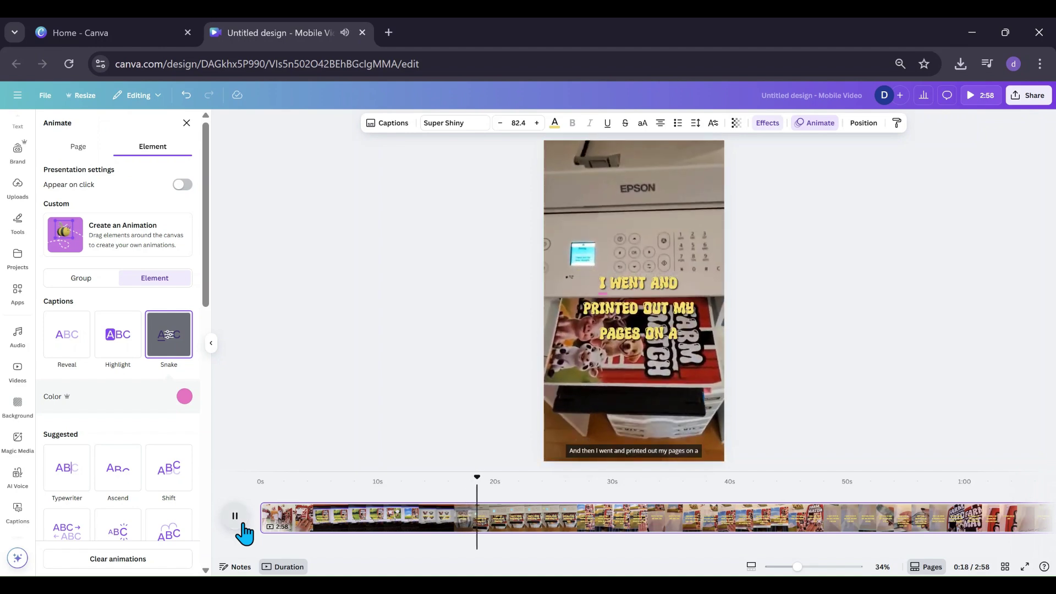
left_click(243, 525)
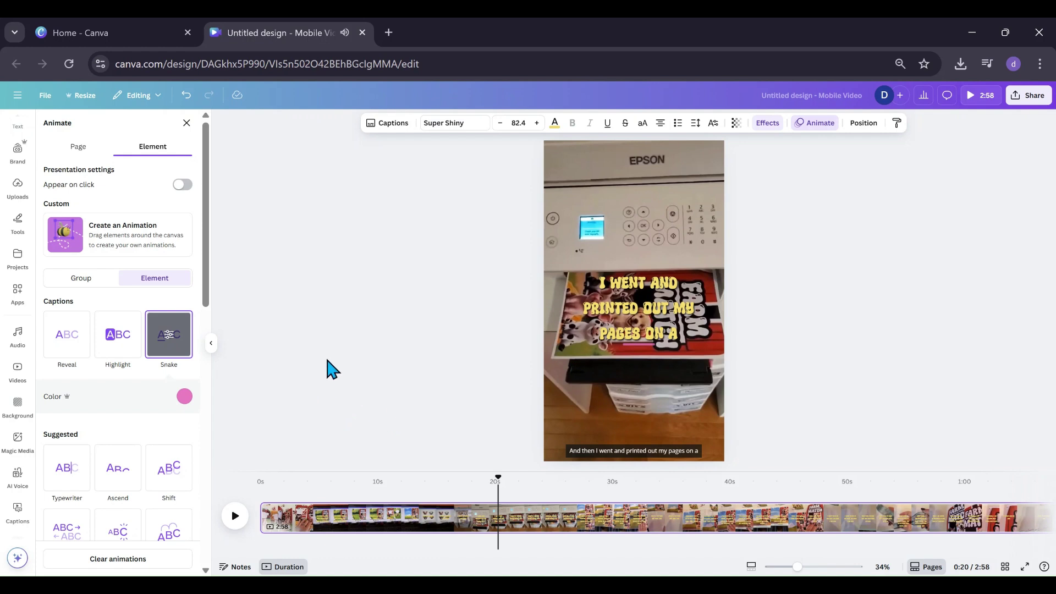
Apply the Reveal caption animation with raised intensity and preview it up to about 0:25.
left_click(66, 354)
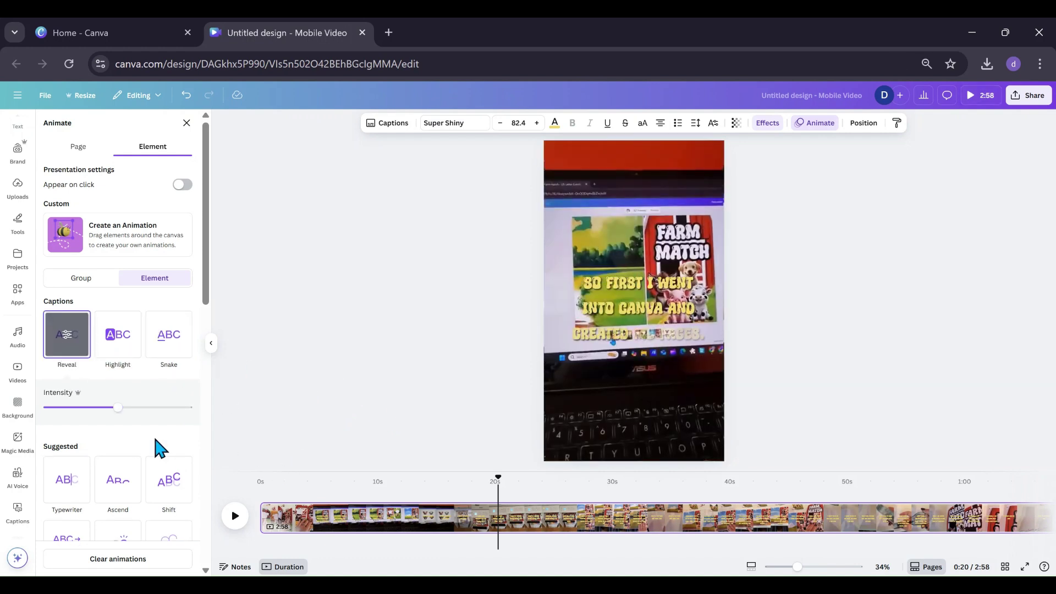
left_click_drag(113, 417, 169, 421)
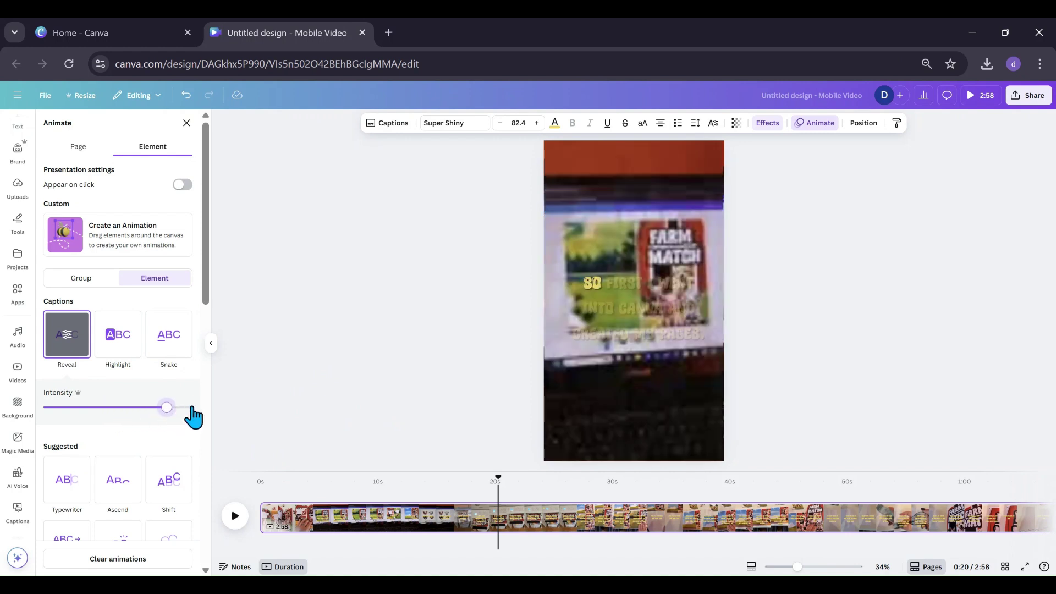
left_click(235, 518)
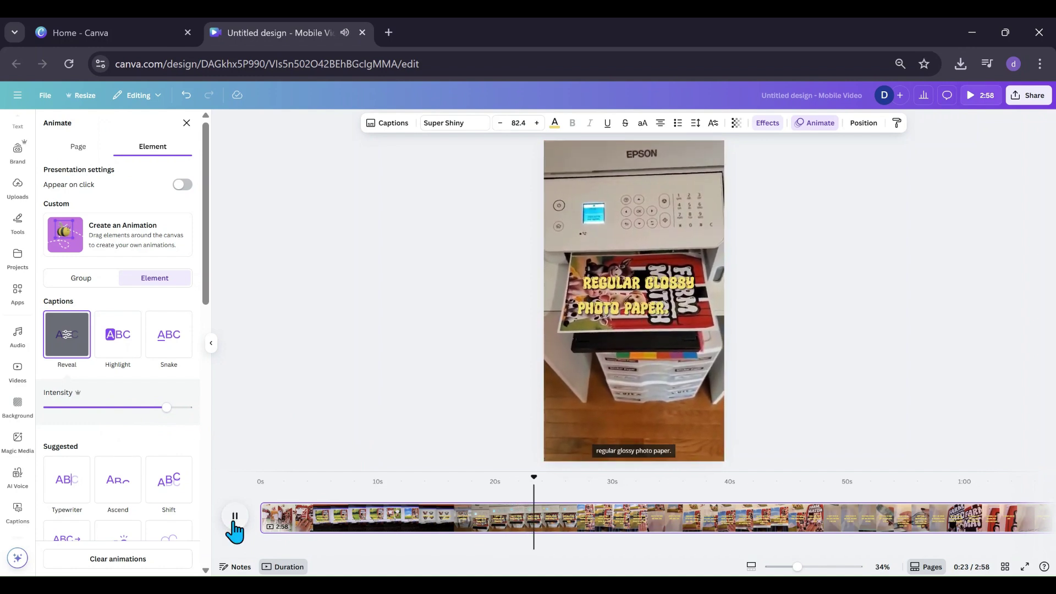
left_click(235, 520)
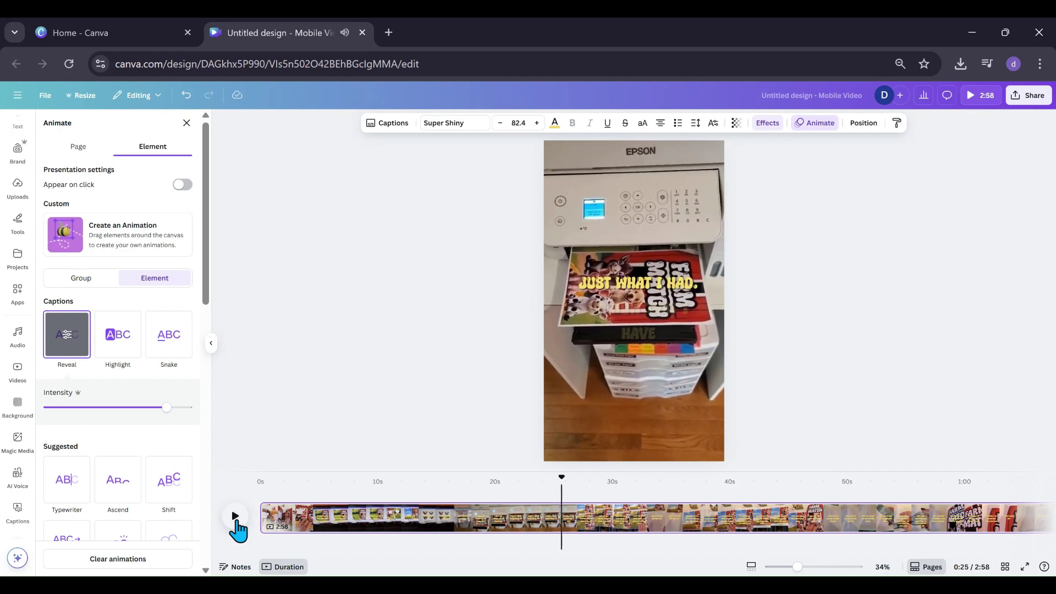
left_click(237, 528)
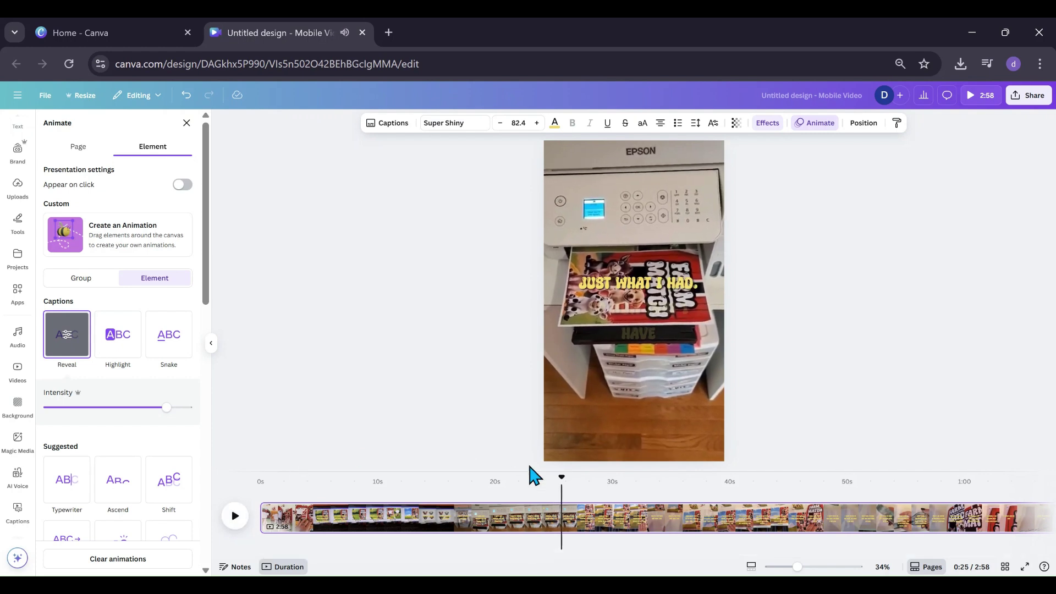
Play and pause the video to find the split point near 0:27.
right_click(562, 540)
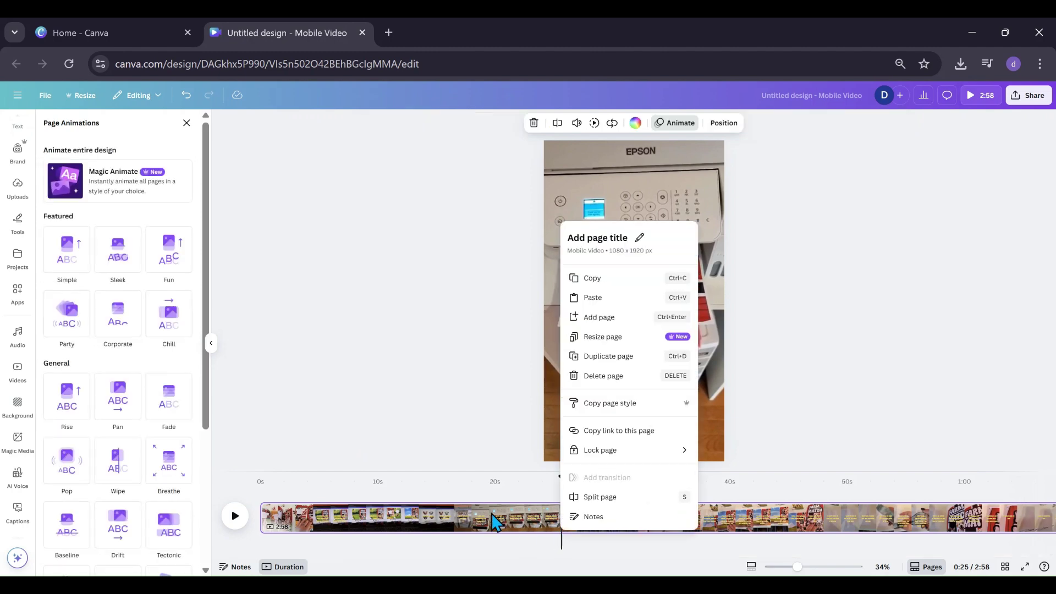
left_click(413, 530)
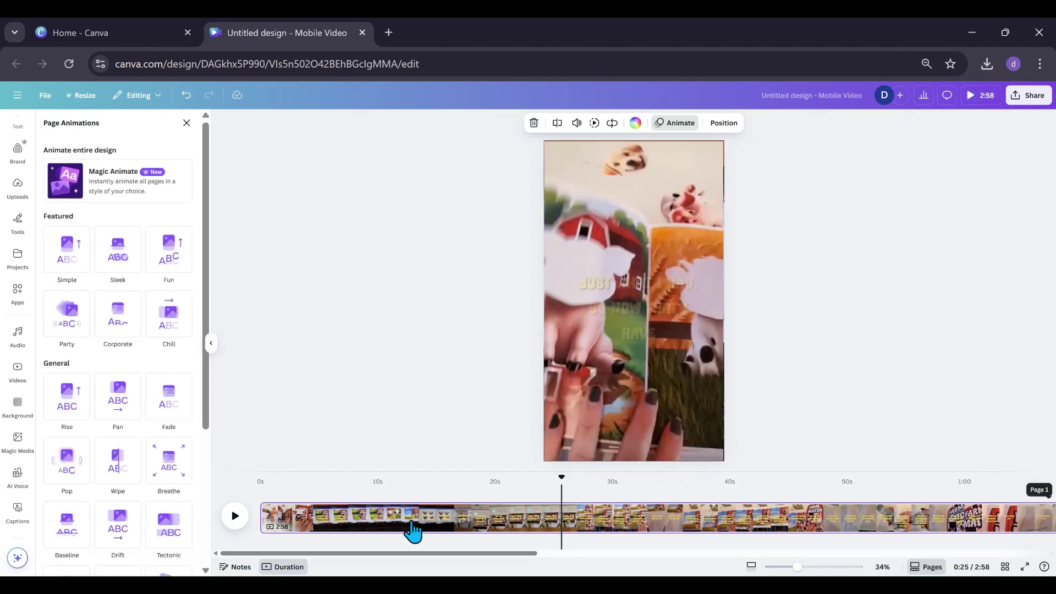
left_click(235, 519)
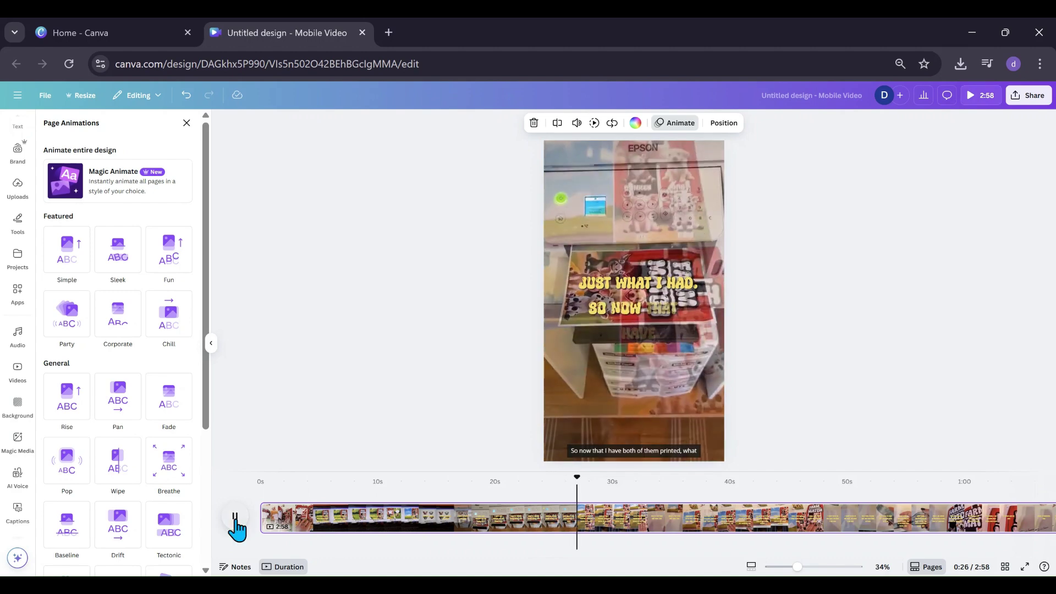
left_click(234, 519)
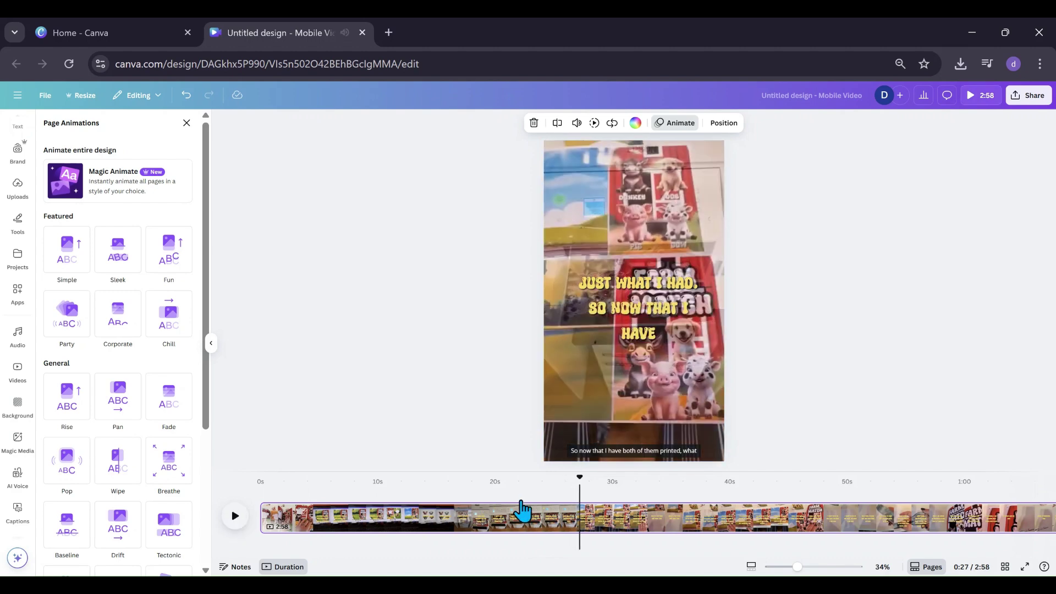
Split the page at the playhead, leaving a 2:31 second page.
right_click(580, 526)
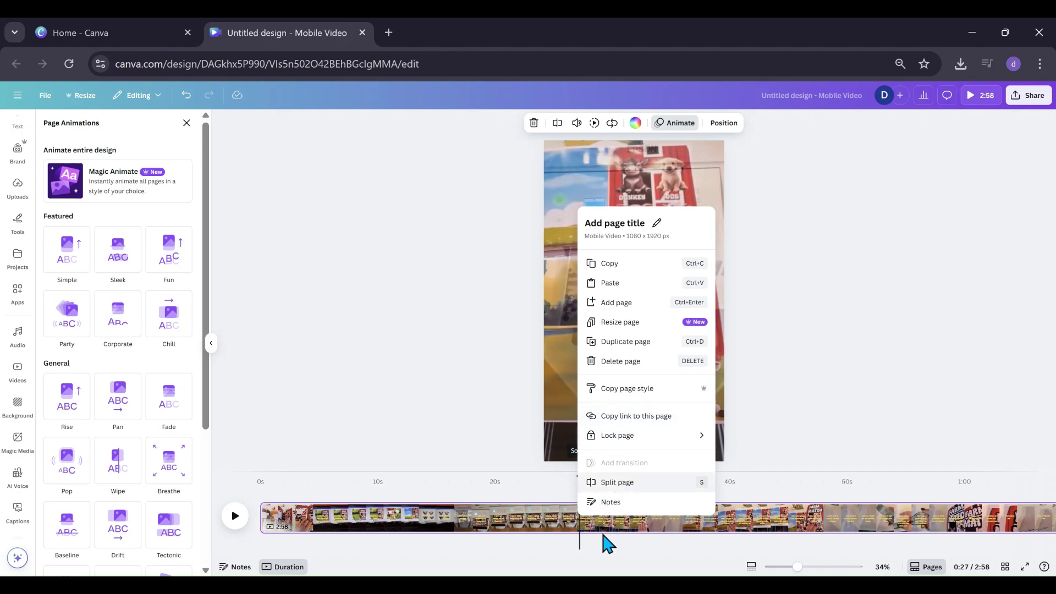
key("s")
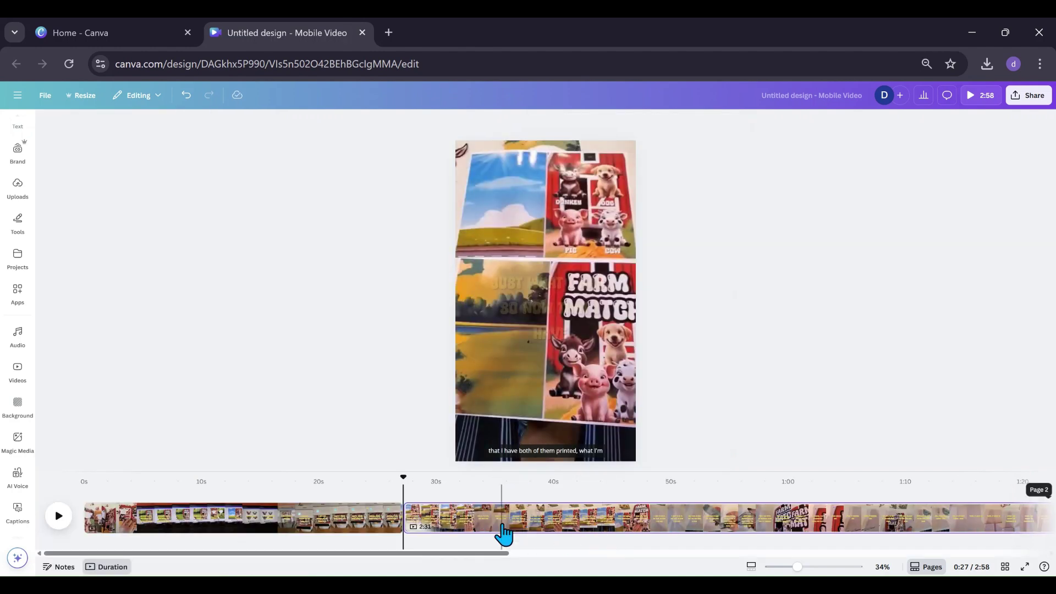
left_click(503, 532)
Change the second page's caption text color to pink.
left_click(545, 303)
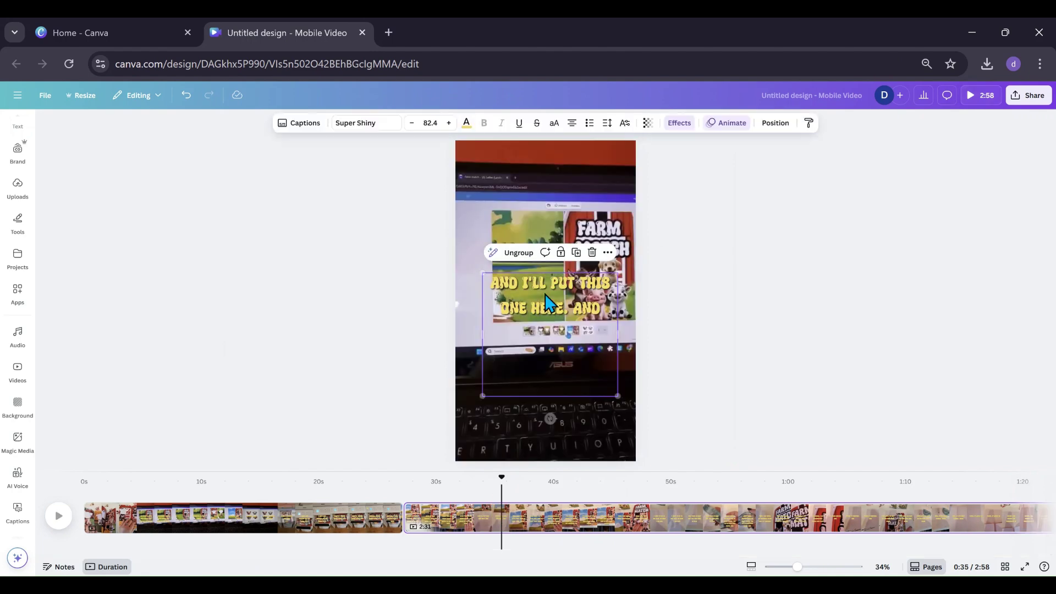
left_click(466, 125)
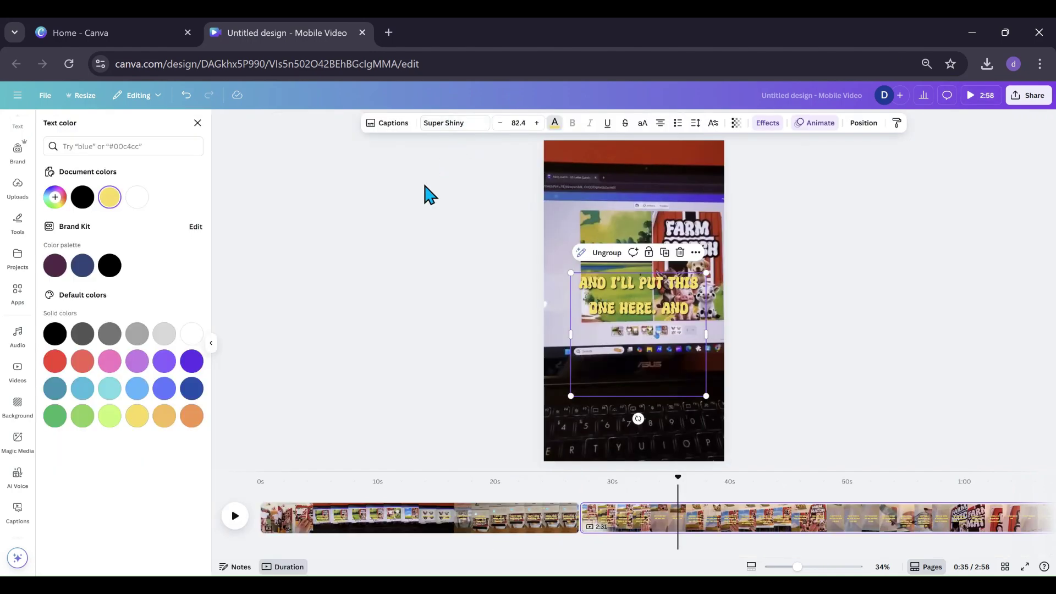
left_click(110, 362)
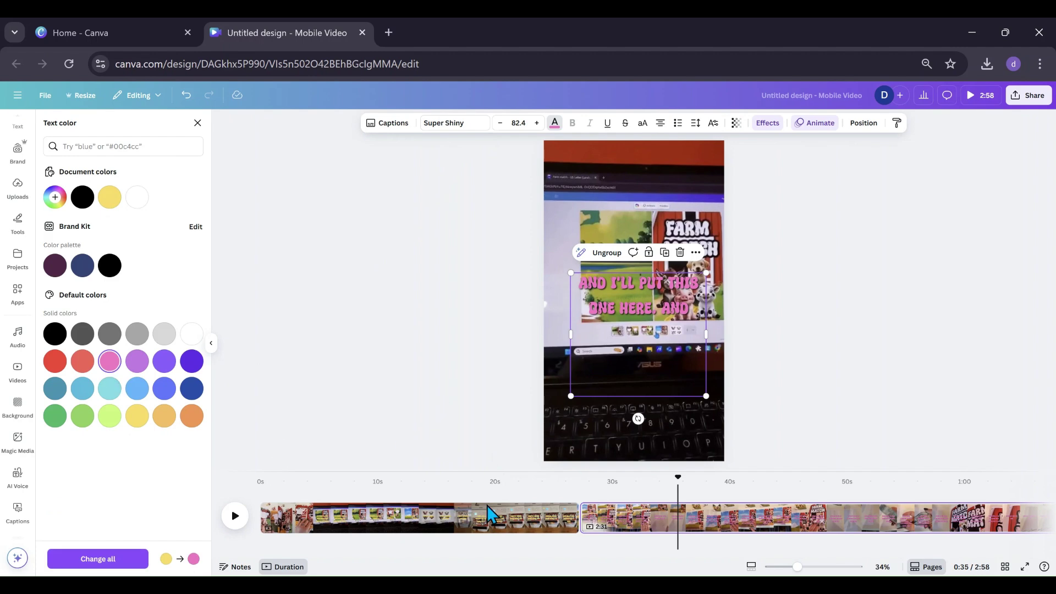
Preview playback from the end of page one into page two.
left_click(239, 538)
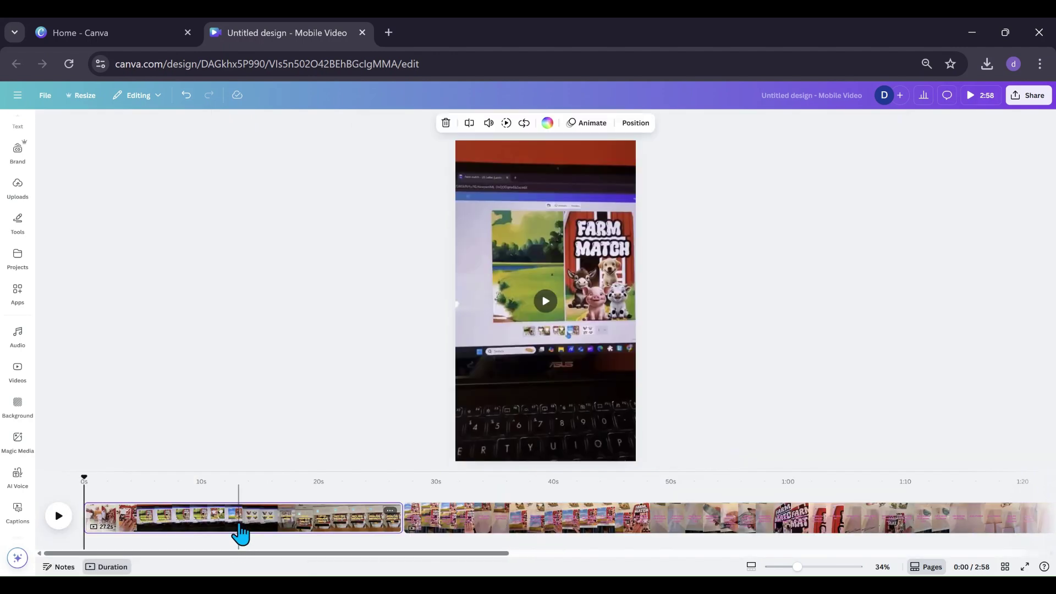
left_click(387, 529)
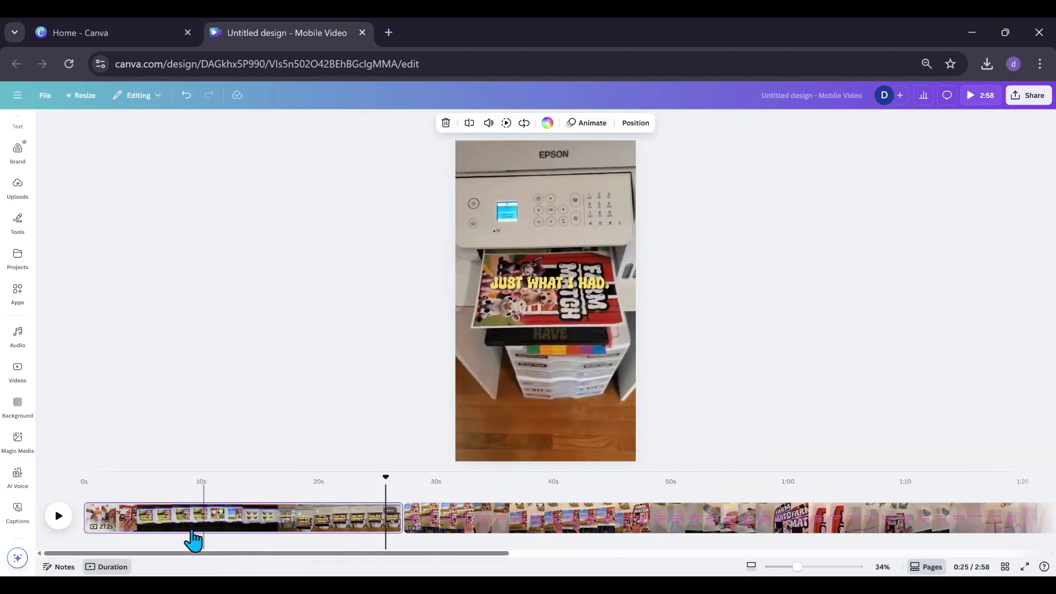
left_click(60, 517)
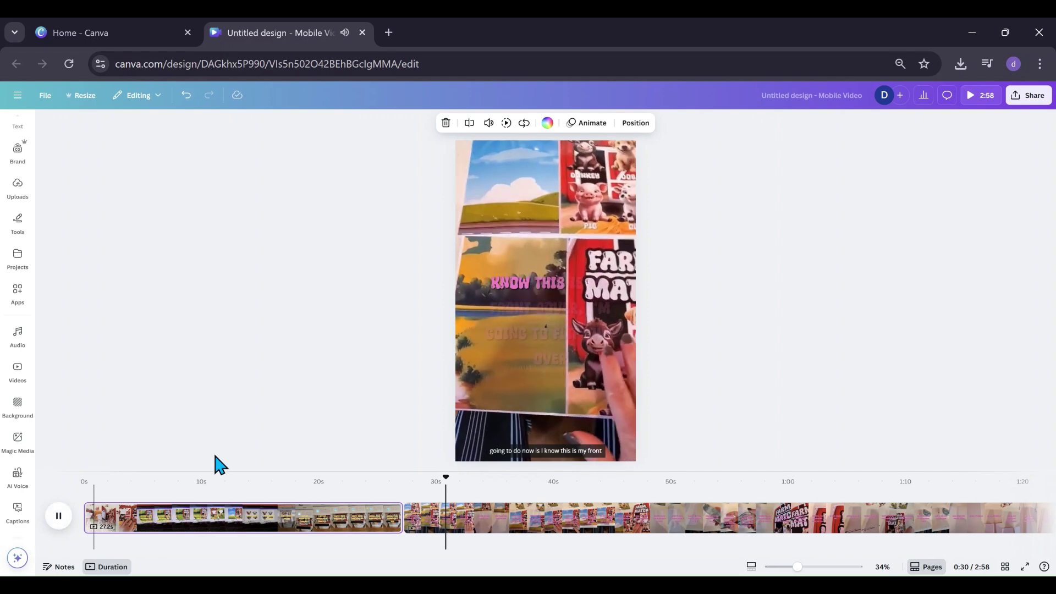
left_click(59, 516)
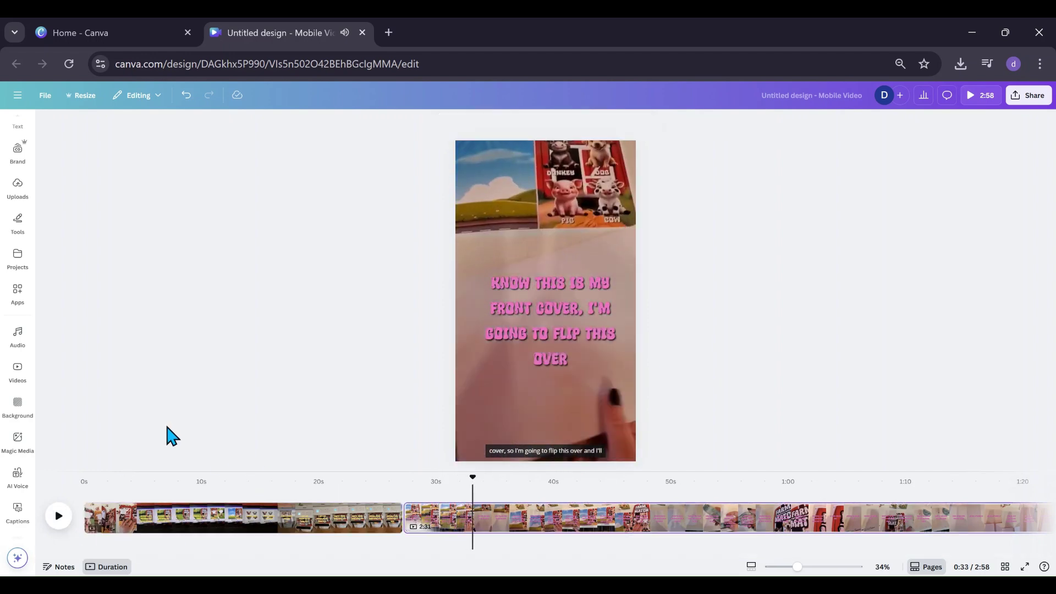